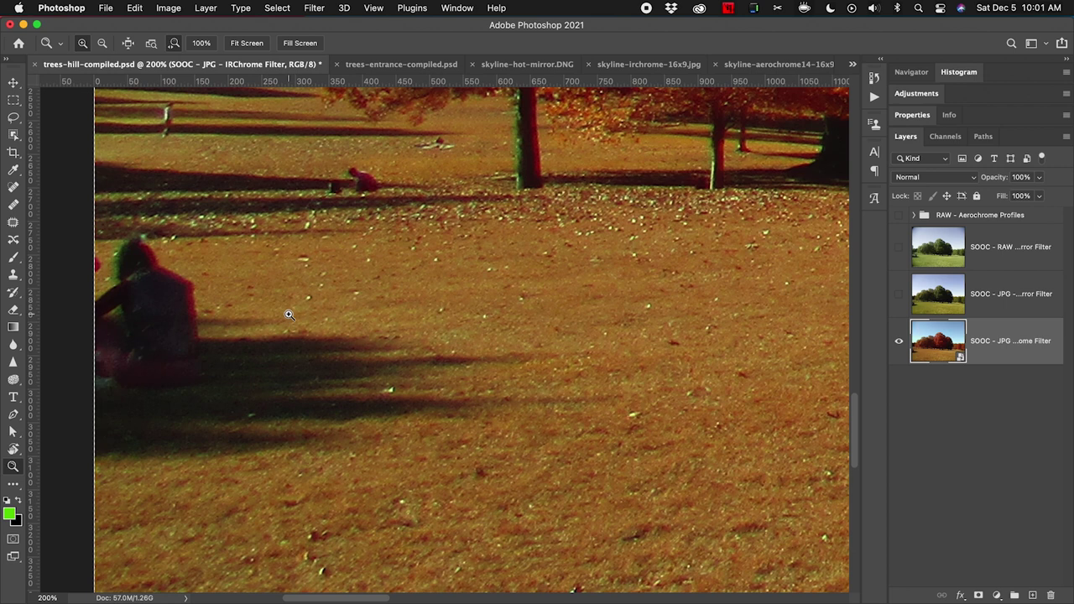
Fit the image on screen, then zoom in on the central red tree and pan around its foliage
key(super+0)
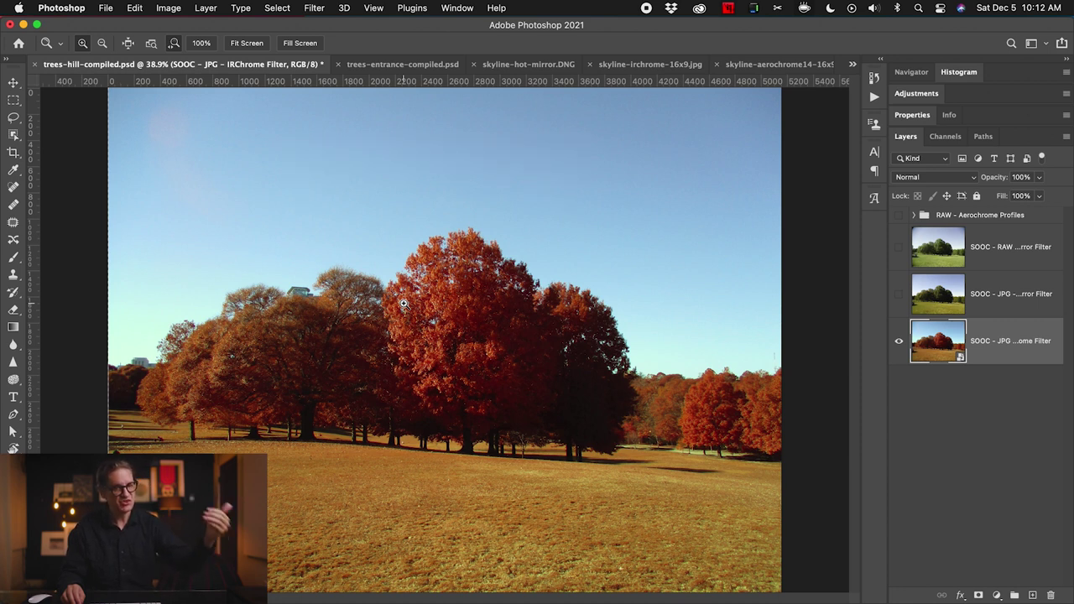
click(455, 299)
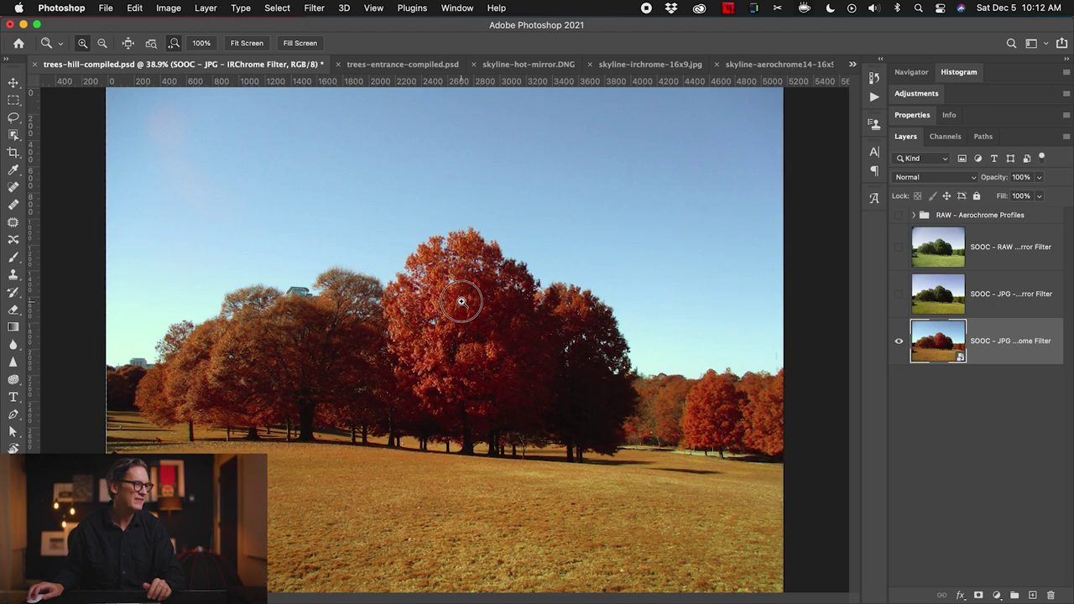
drag(456, 297, 523, 285)
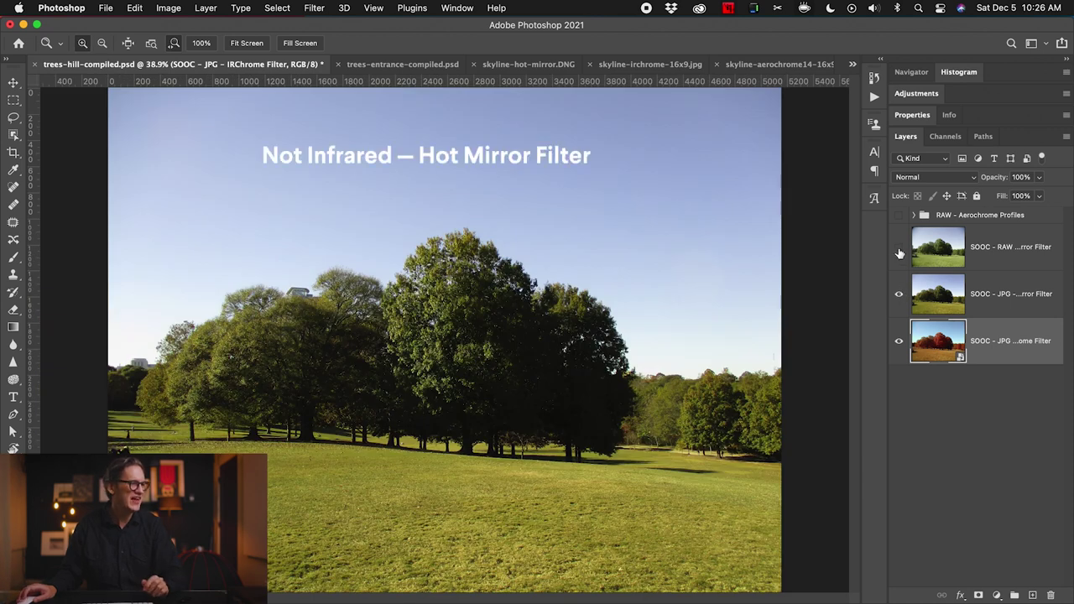
Show the SOOC RAW Hot Mirror layer, pan the canopy, toggle it repeatedly against the JPG, then fit on screen
click(898, 248)
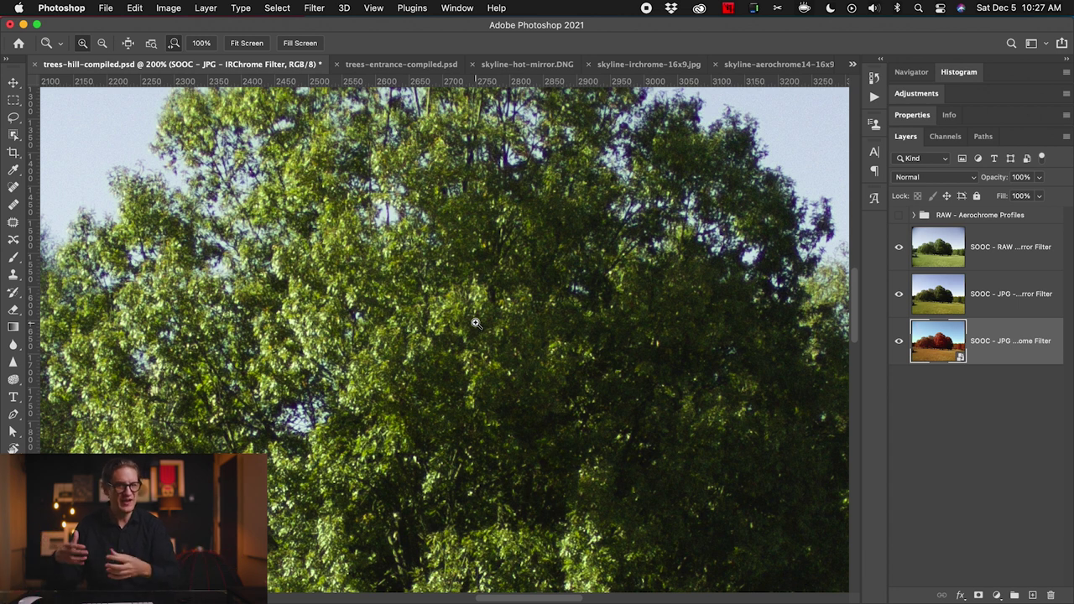
drag(475, 323, 450, 354)
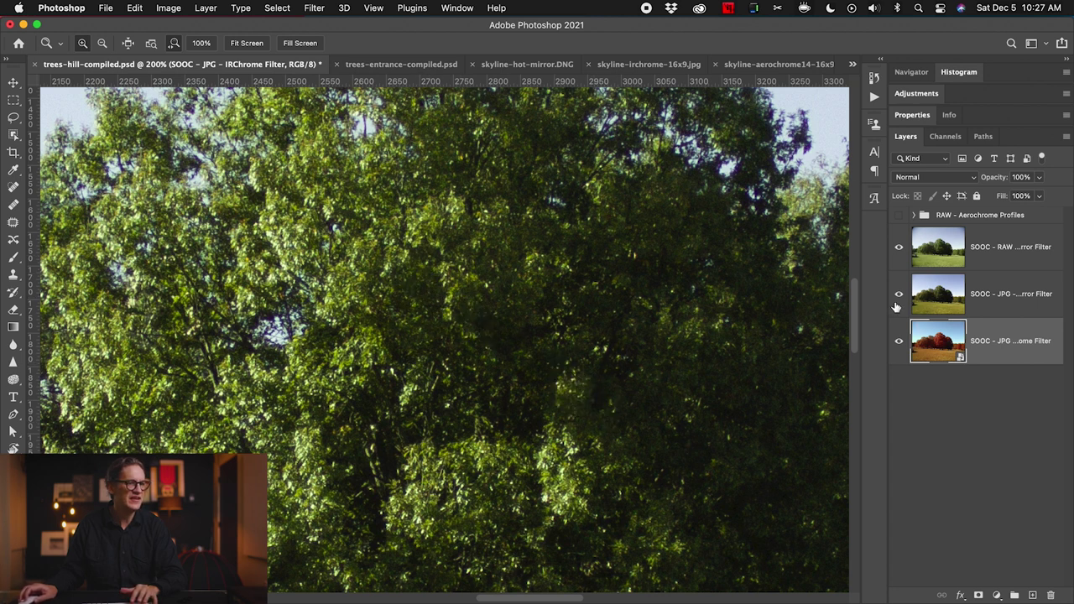
click(899, 249)
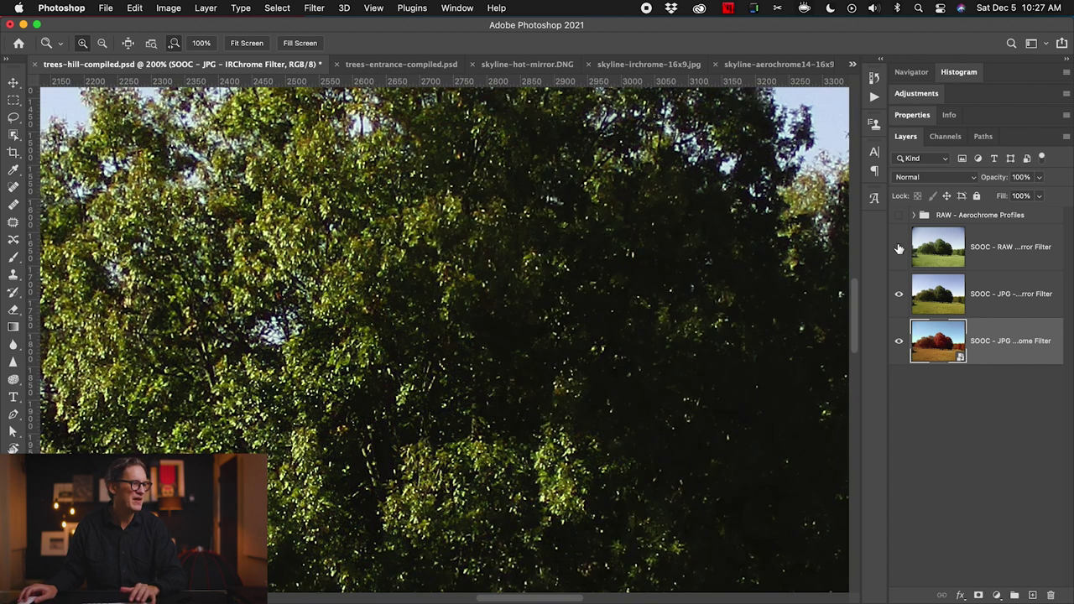
click(899, 249)
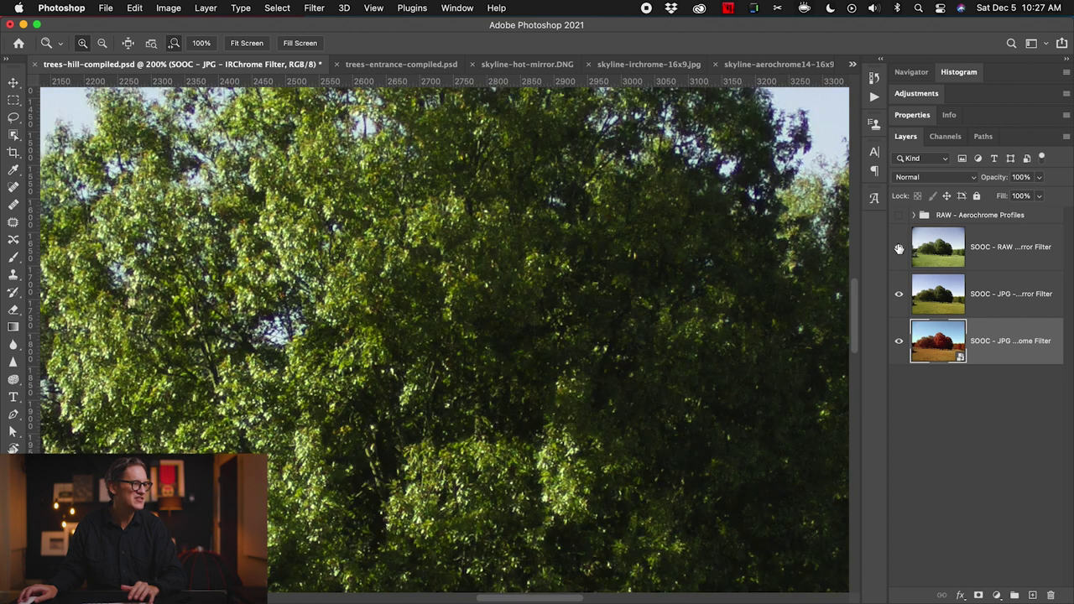
click(898, 250)
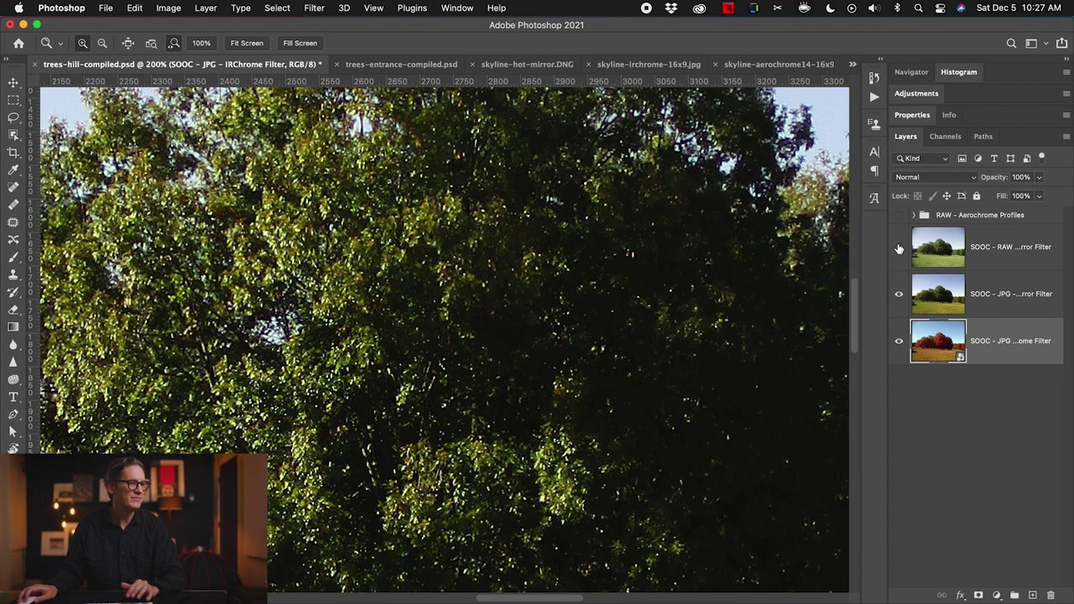
click(899, 250)
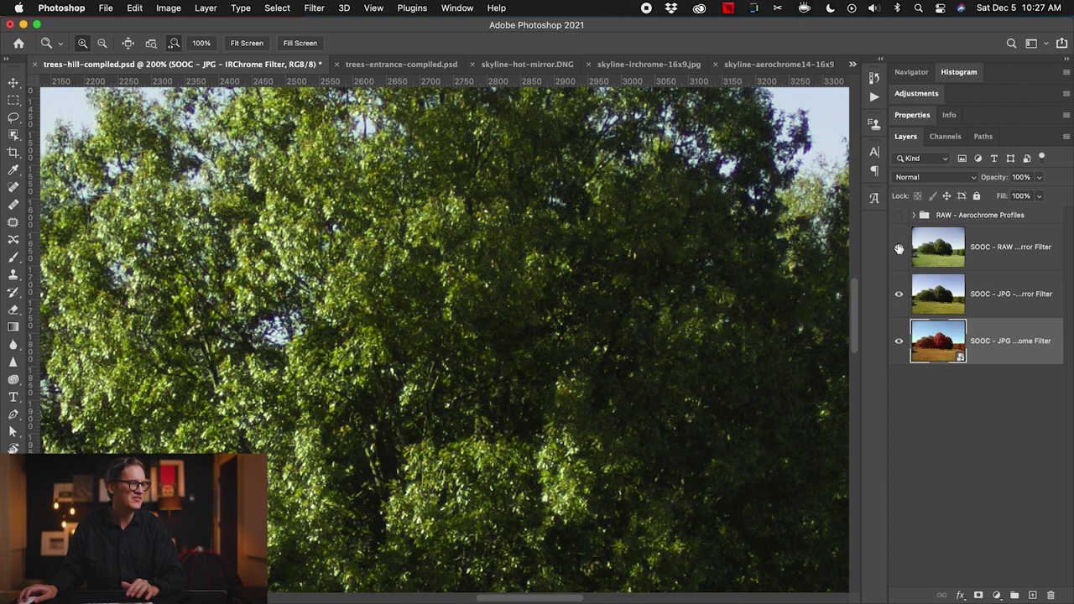
click(899, 249)
click(899, 250)
click(898, 249)
click(899, 249)
click(899, 251)
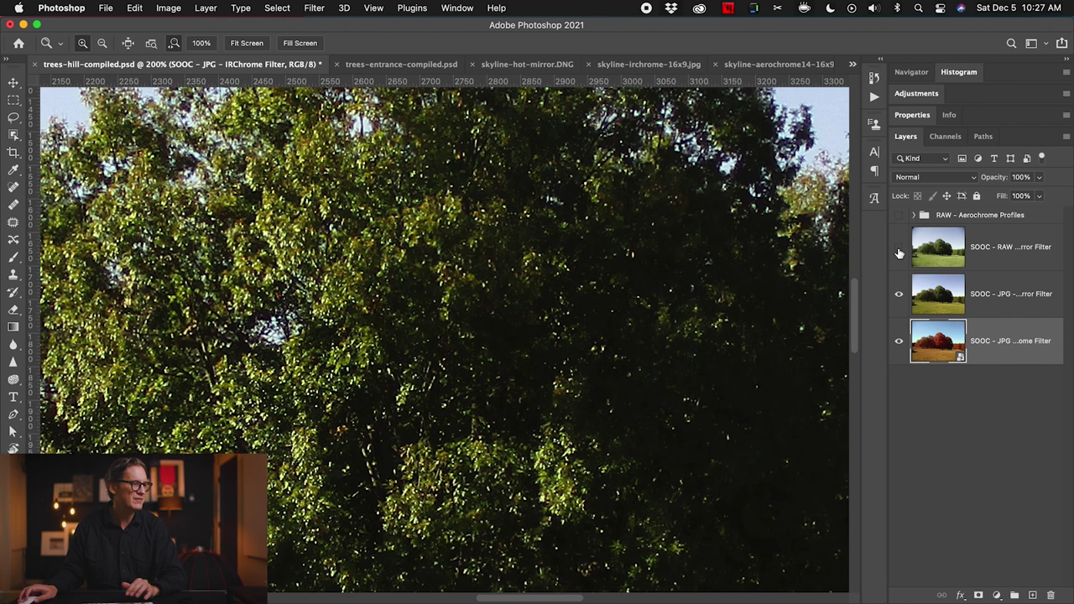
click(899, 251)
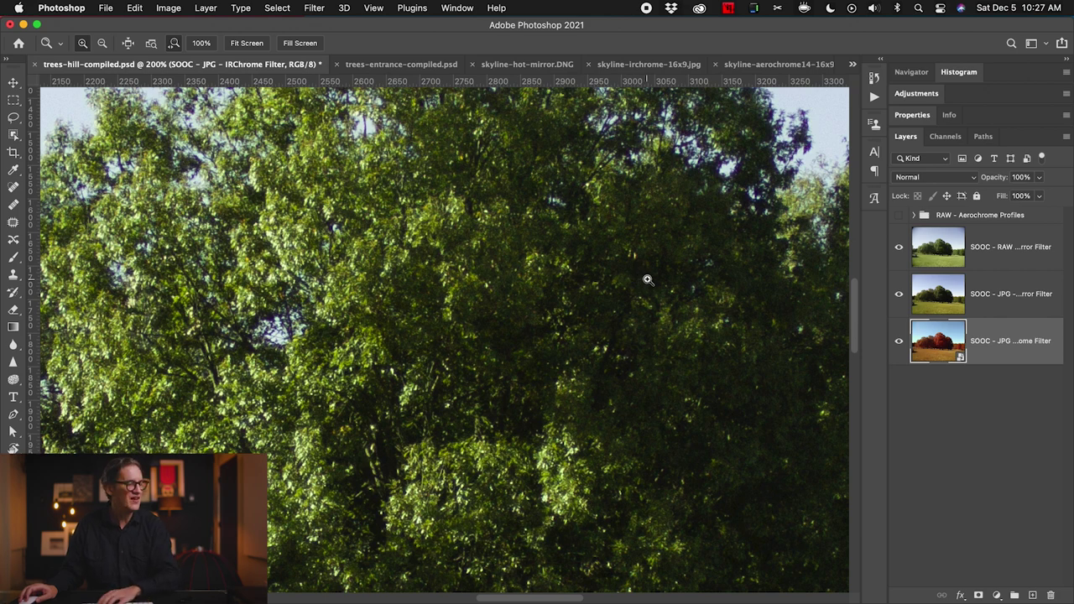
key(super+0)
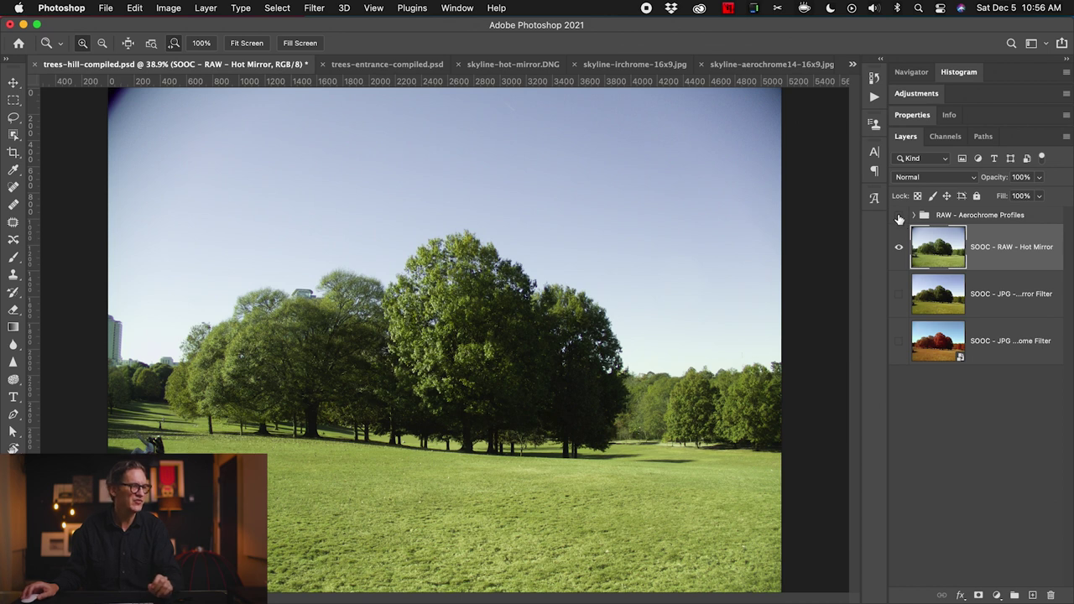
Show and expand the Aerochrome Profiles group, then make all its profile layers visible
click(899, 216)
click(914, 214)
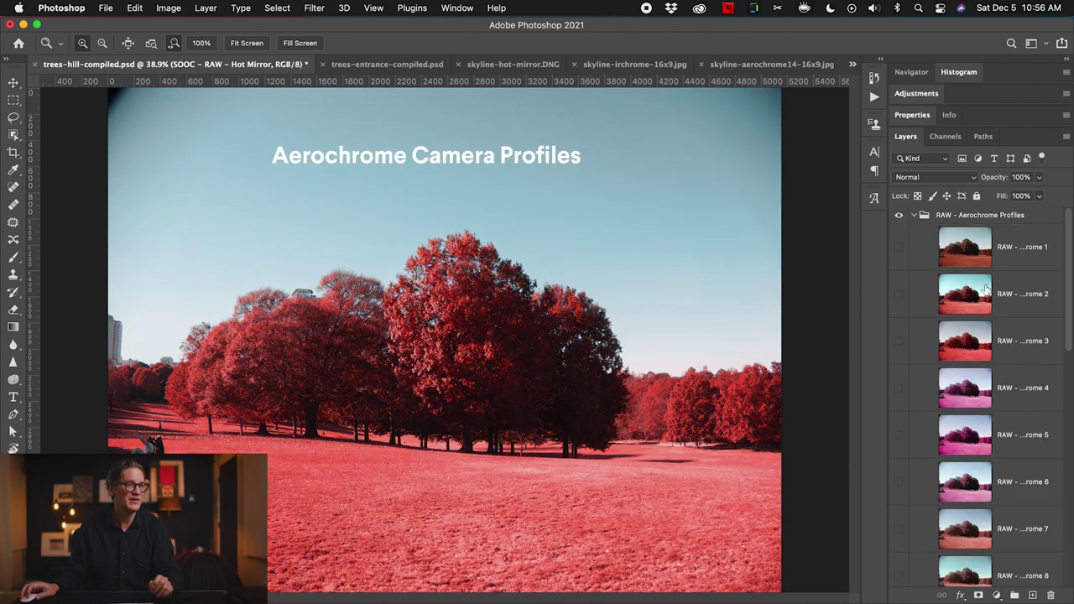
drag(1070, 248, 1071, 445)
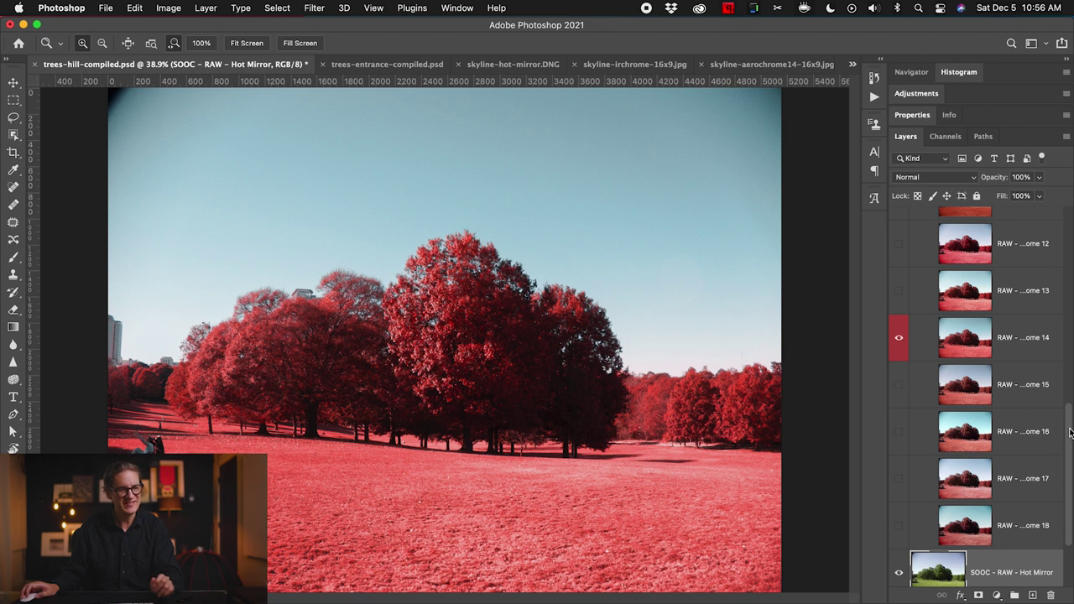
scroll(1070, 432, down, 2)
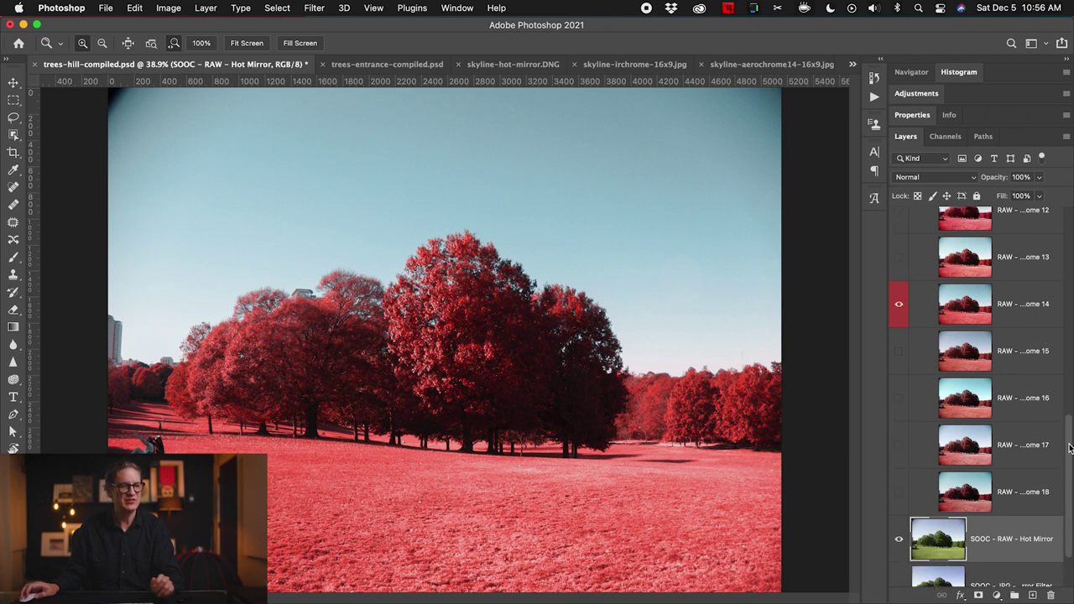
scroll(1070, 447, up, 15)
right_click(898, 220)
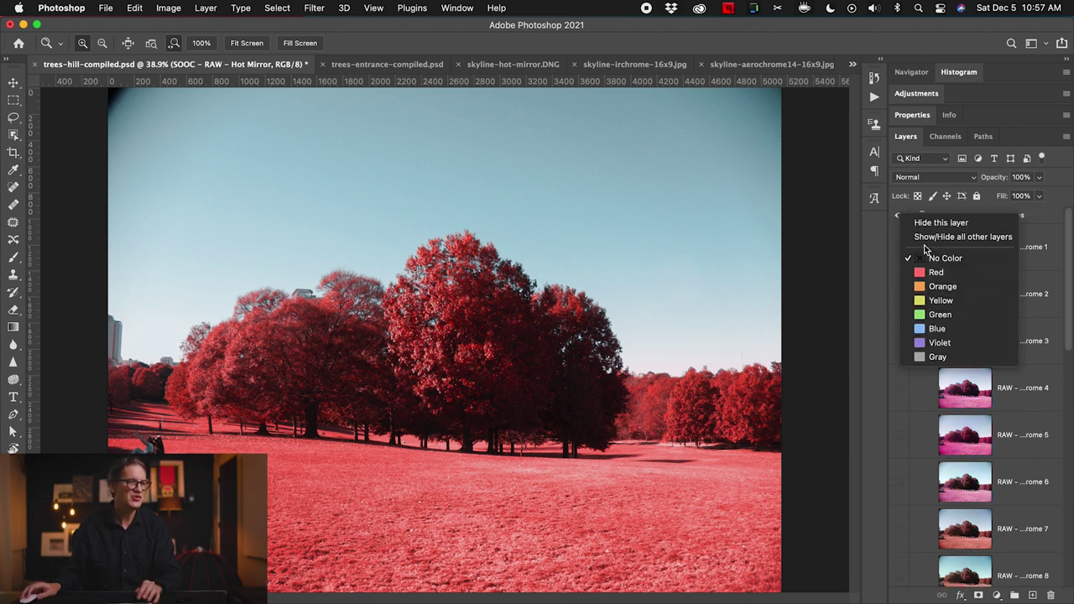
click(927, 238)
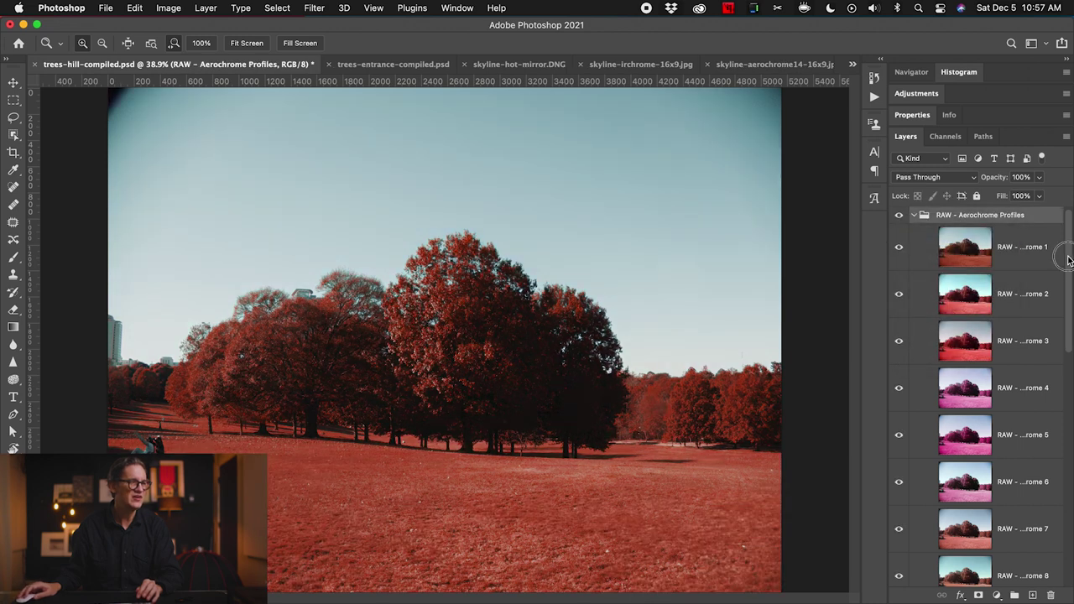
Hide the second through tenth Aerochrome profile layers
scroll(1070, 261, down, 1)
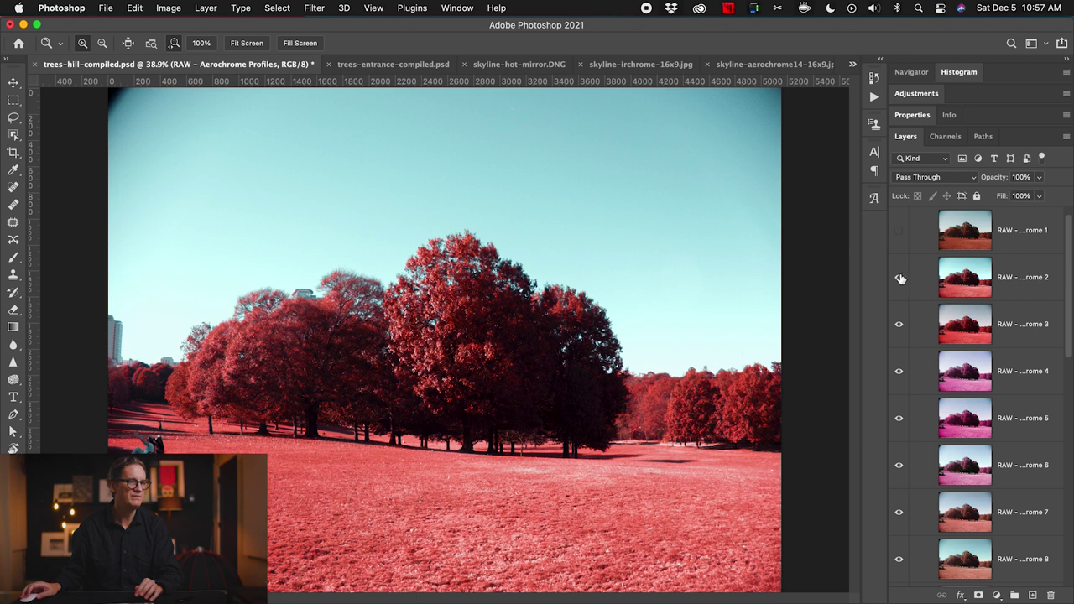
click(898, 278)
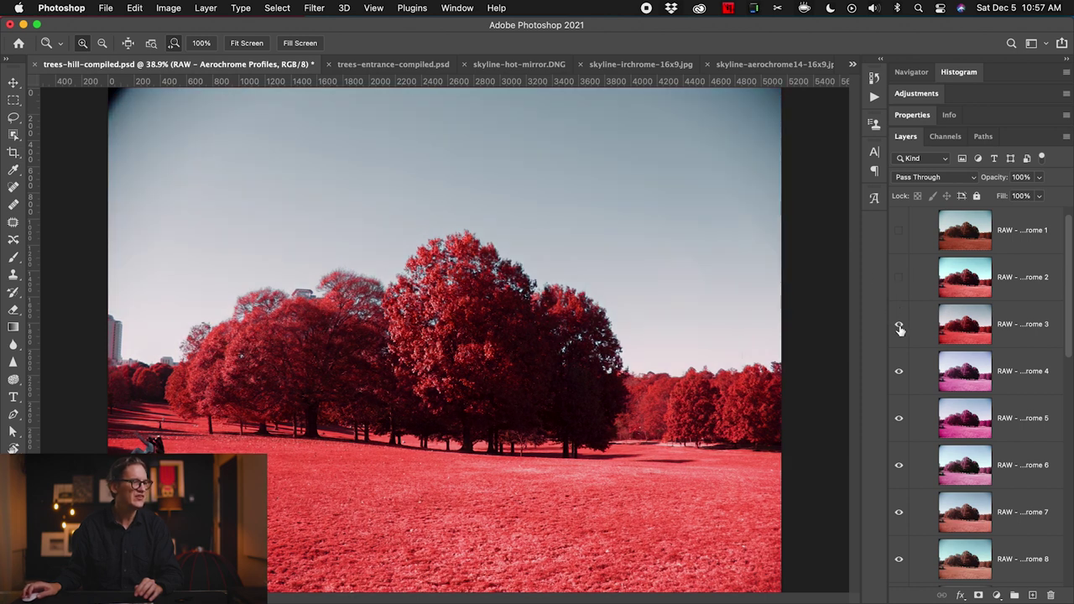
click(899, 326)
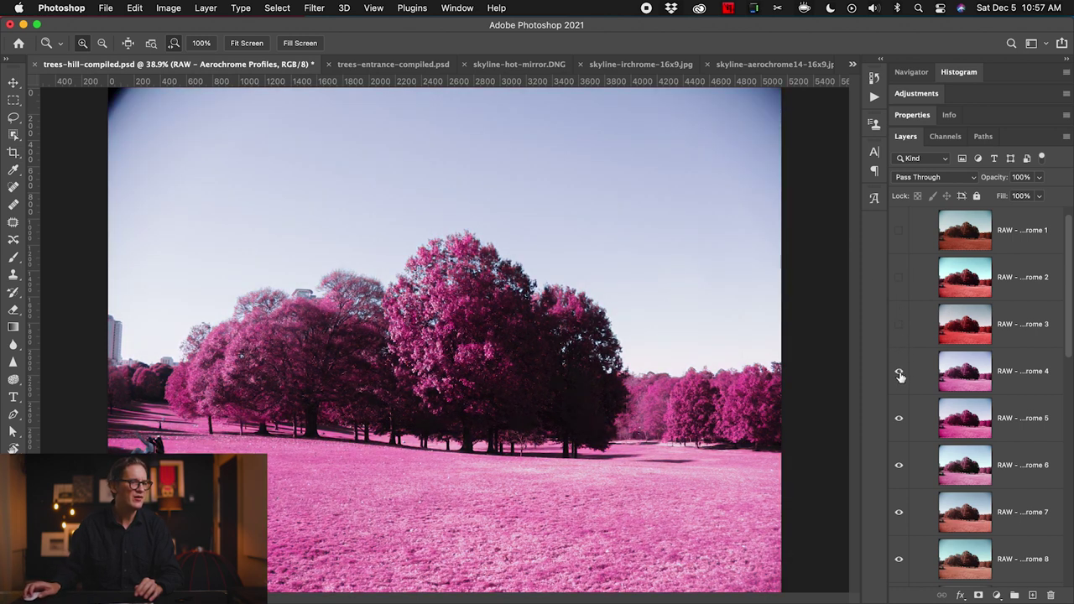
click(899, 373)
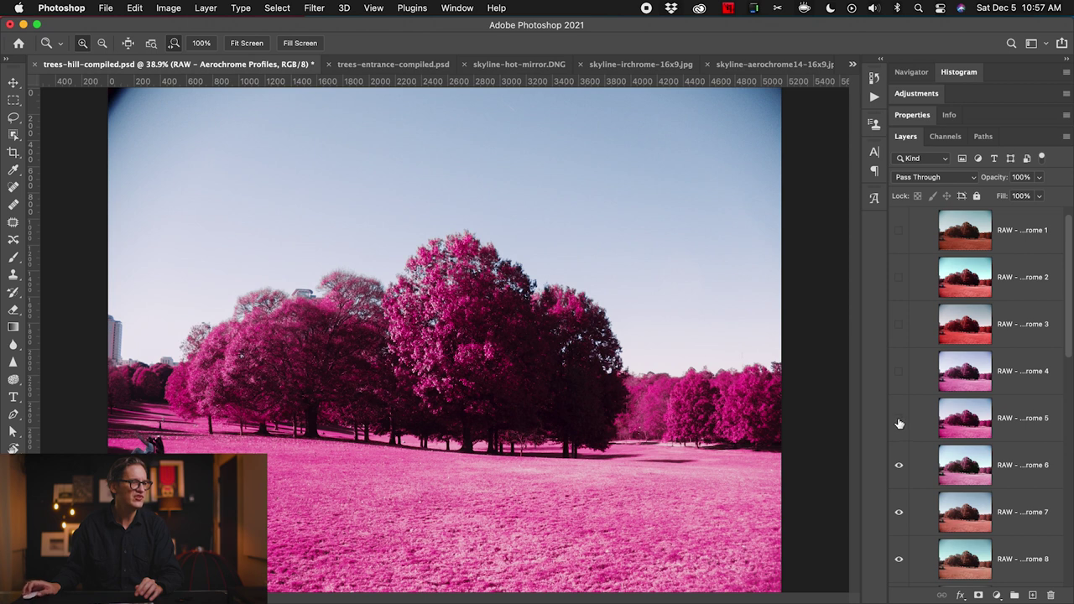
click(899, 420)
click(898, 468)
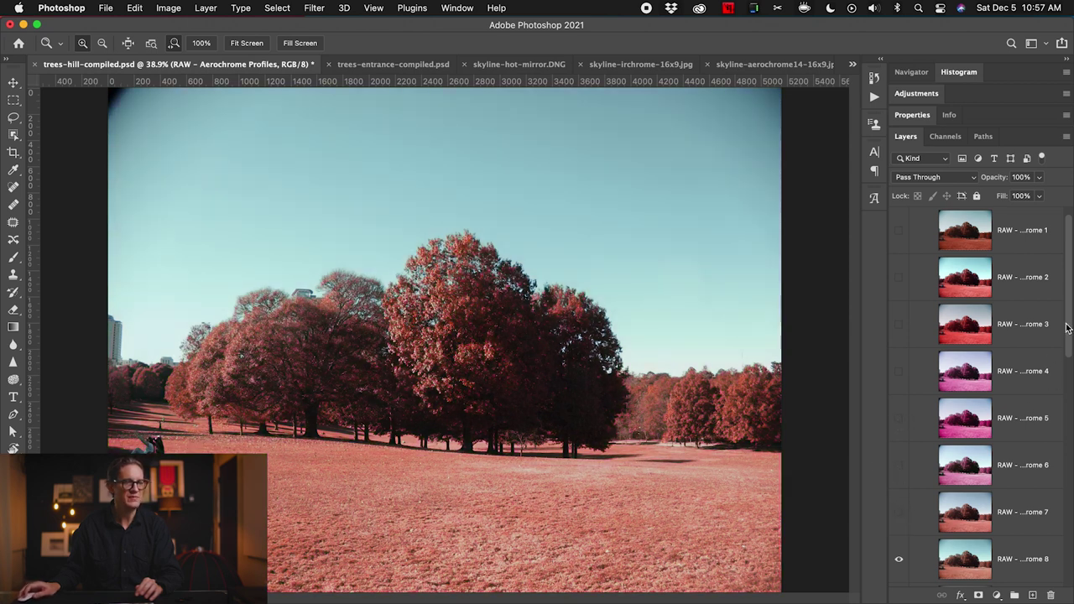
drag(1067, 327, 1068, 403)
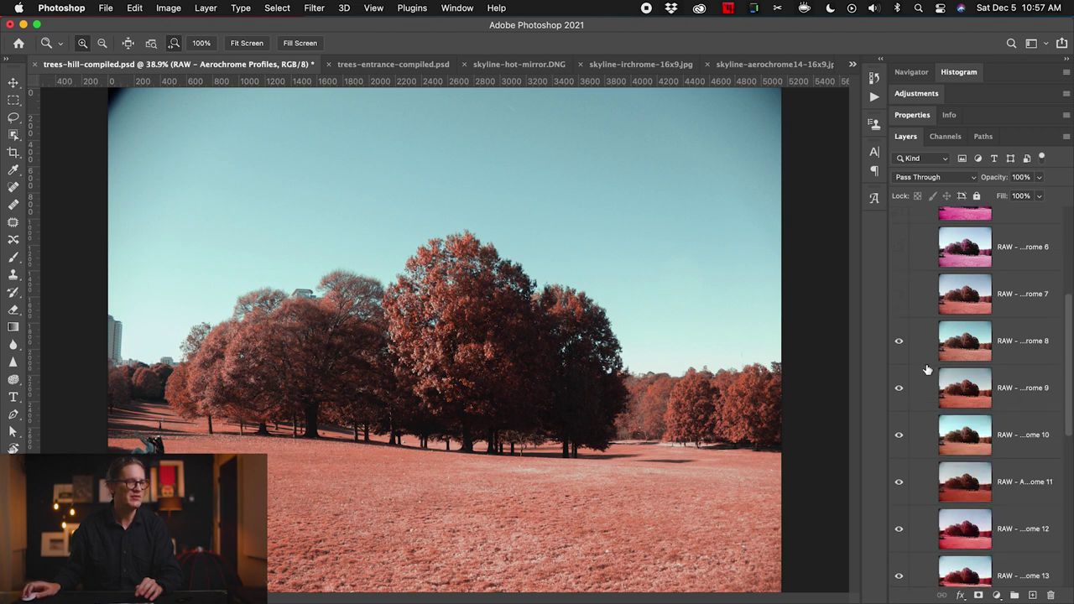
click(898, 342)
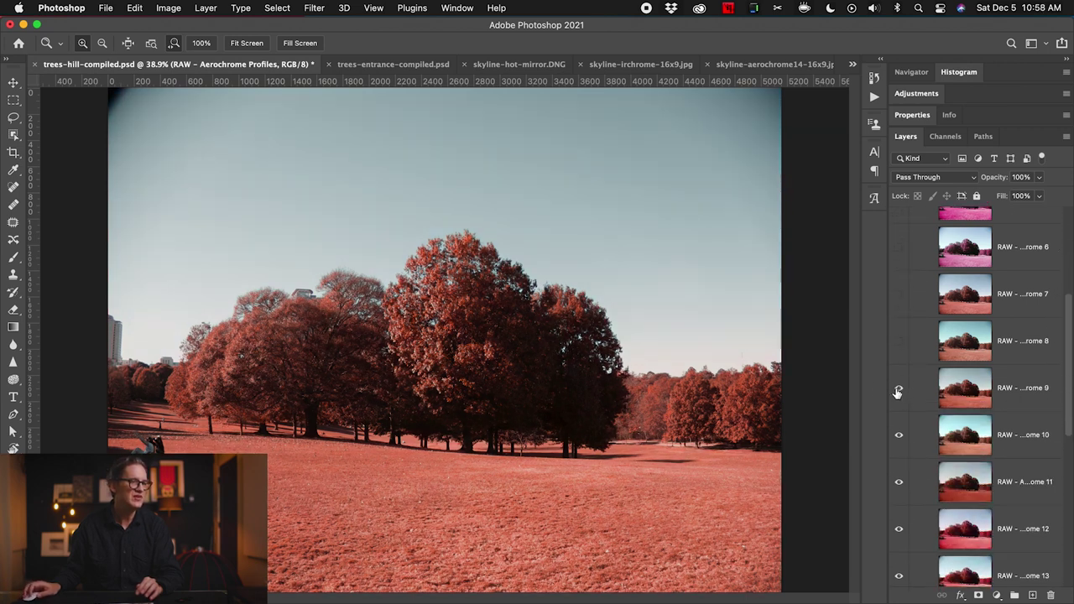
click(899, 390)
click(898, 435)
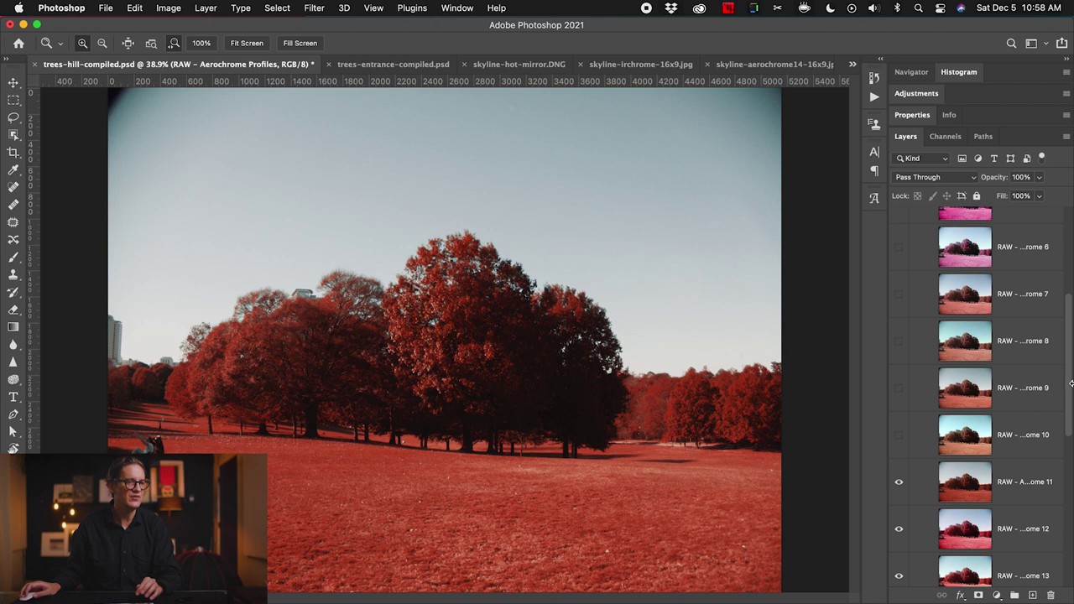
Hide the remaining profile layers through 17 so profile 18 shows on the hill scene
scroll(1068, 375, down, 3)
click(898, 367)
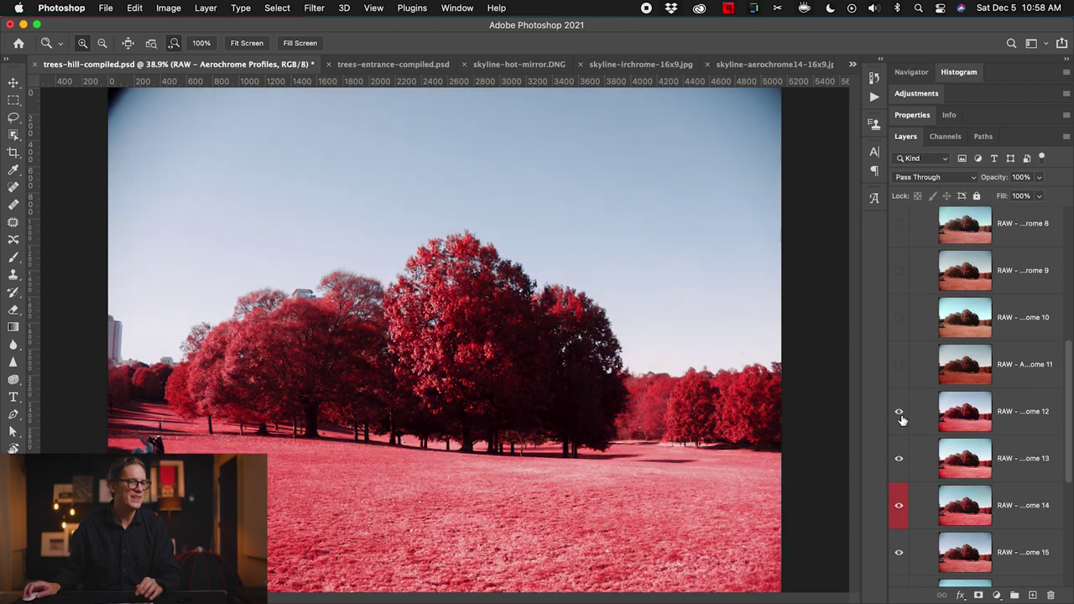
click(899, 412)
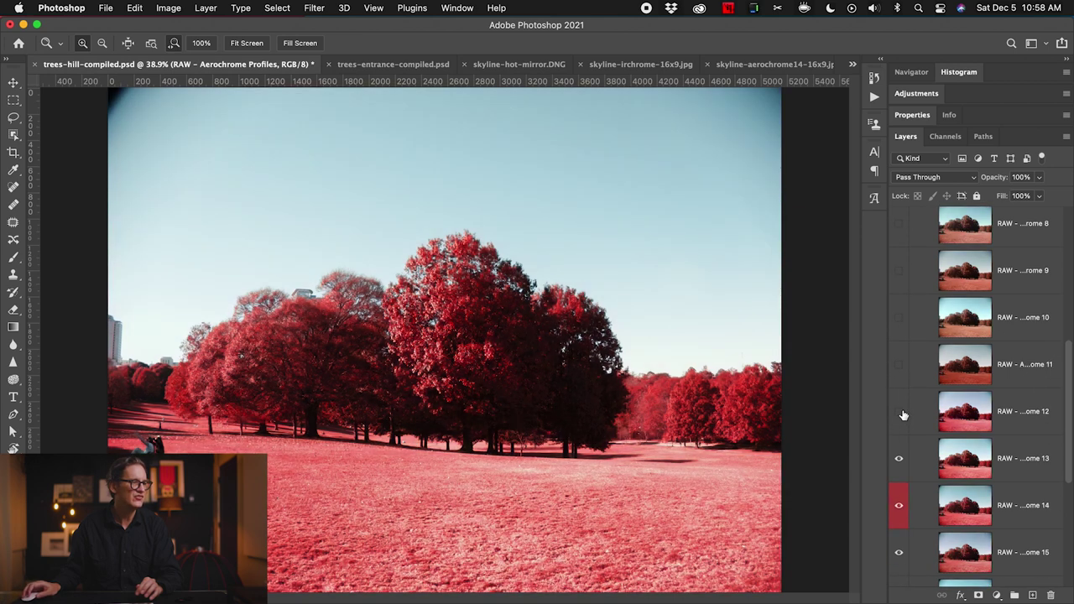
click(899, 462)
drag(1070, 384, 1066, 453)
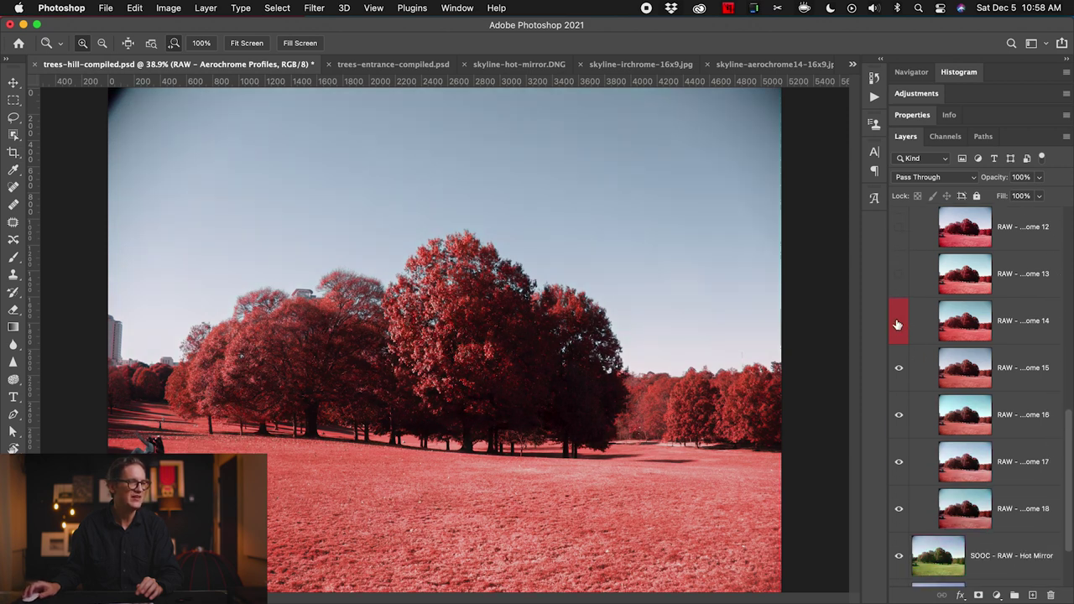
click(899, 369)
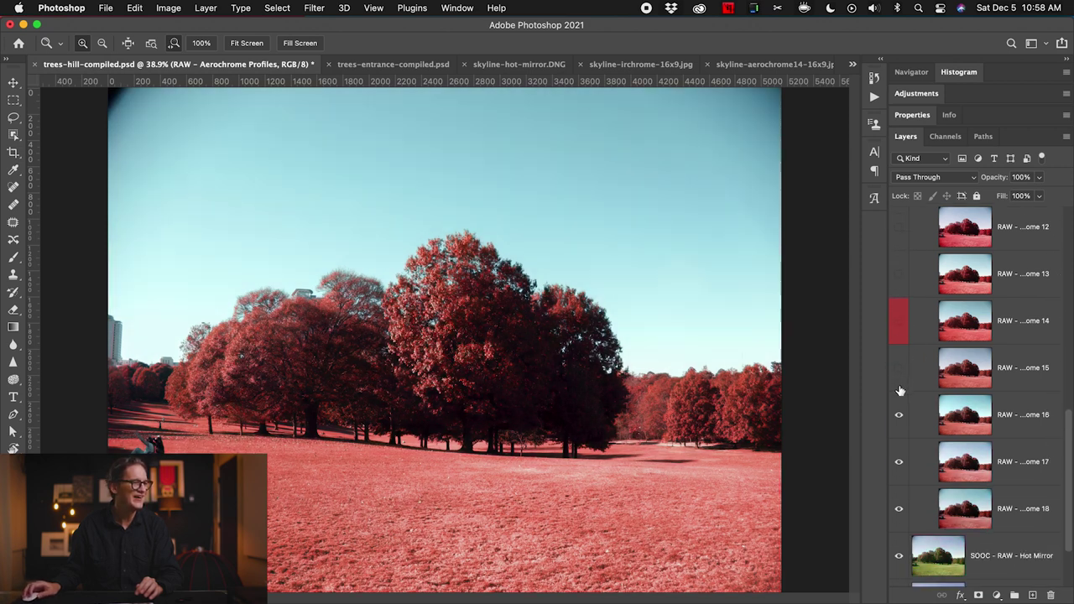
click(900, 414)
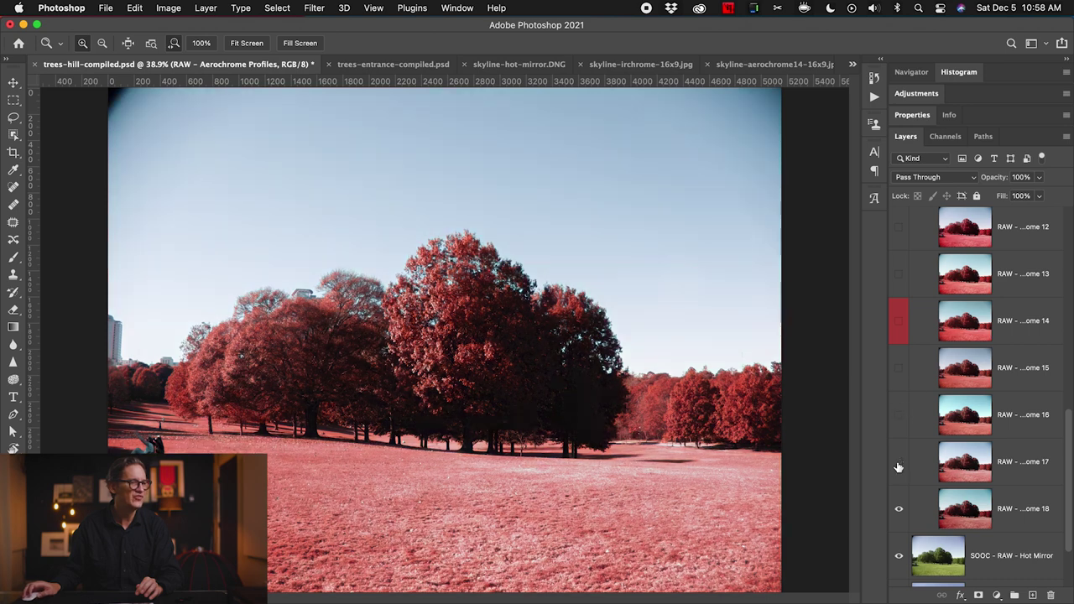
click(899, 466)
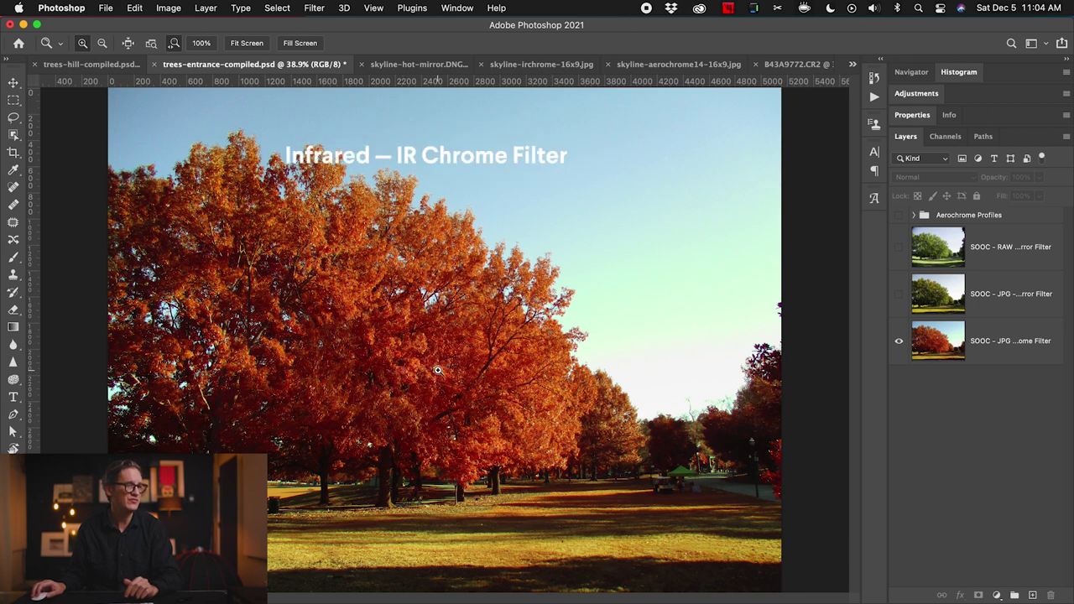
Zoom into the orange foliage, dismiss the no-layer-selected warning, and zoom back out to the grass and trees
click(489, 354)
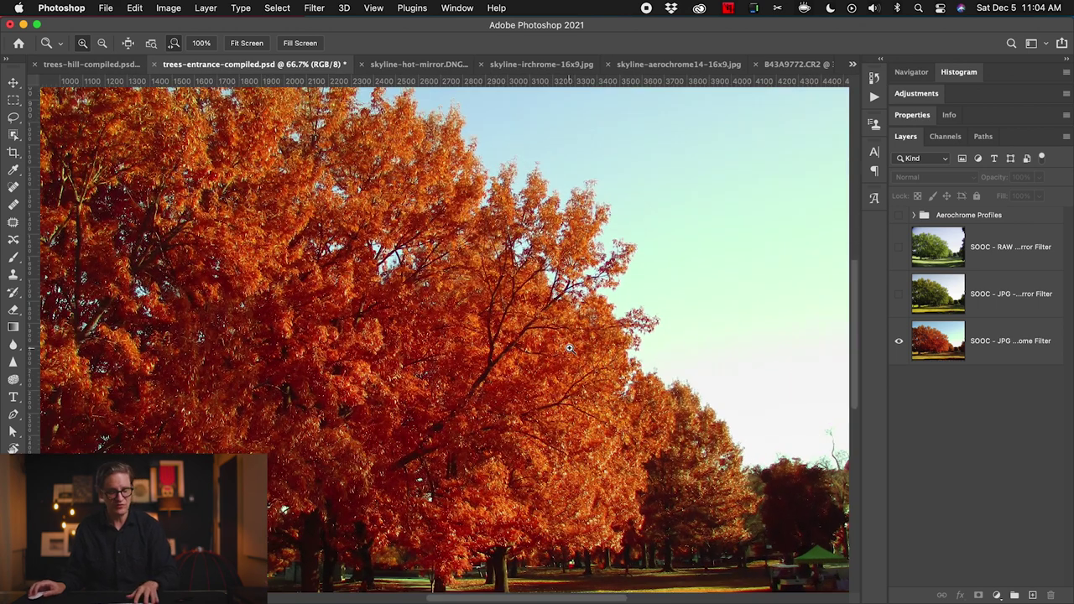
click(568, 382)
drag(568, 381, 461, 302)
click(460, 306)
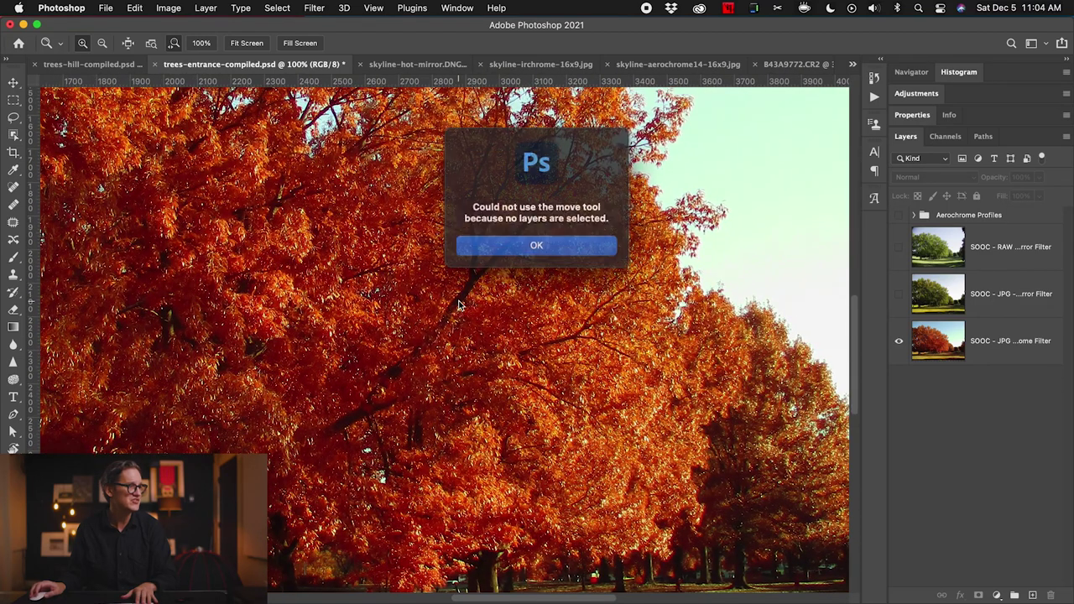
click(525, 252)
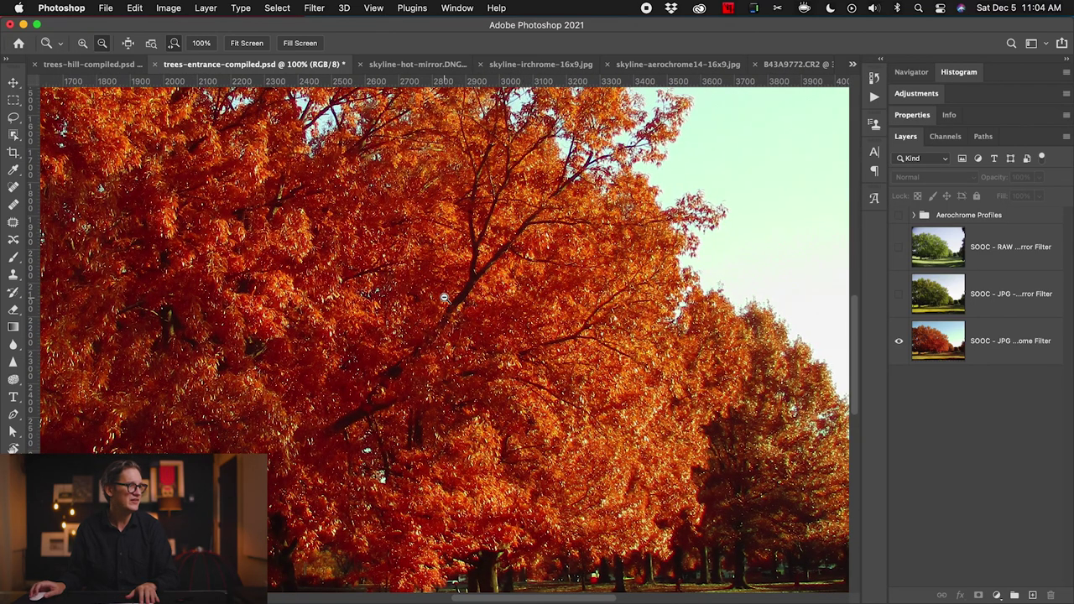
drag(445, 297, 437, 350)
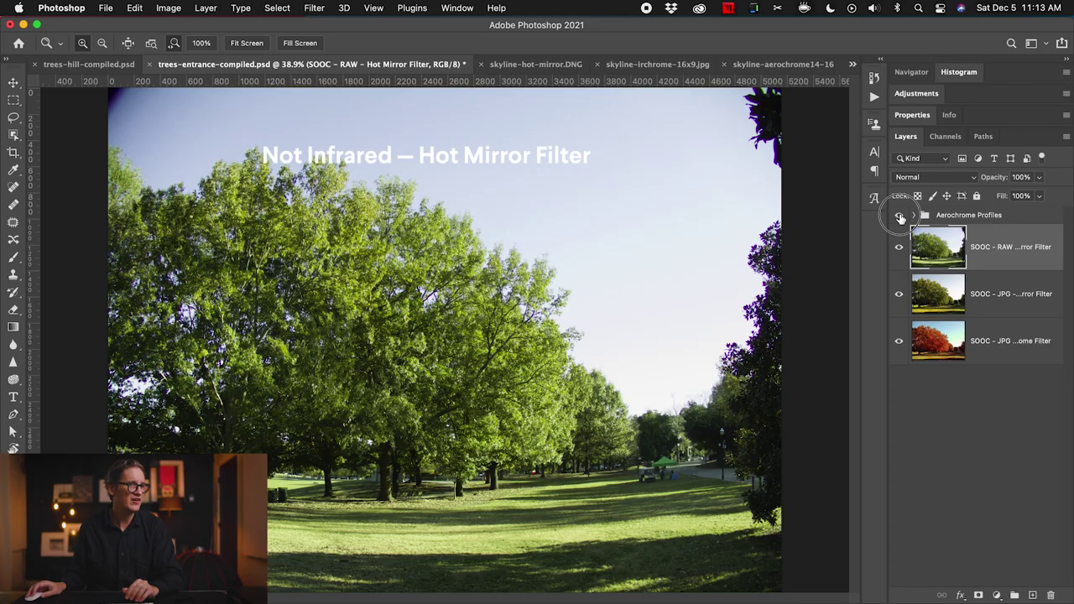
Turn on the Aerochrome Profiles group, then expand and collapse it to view its layer
click(899, 216)
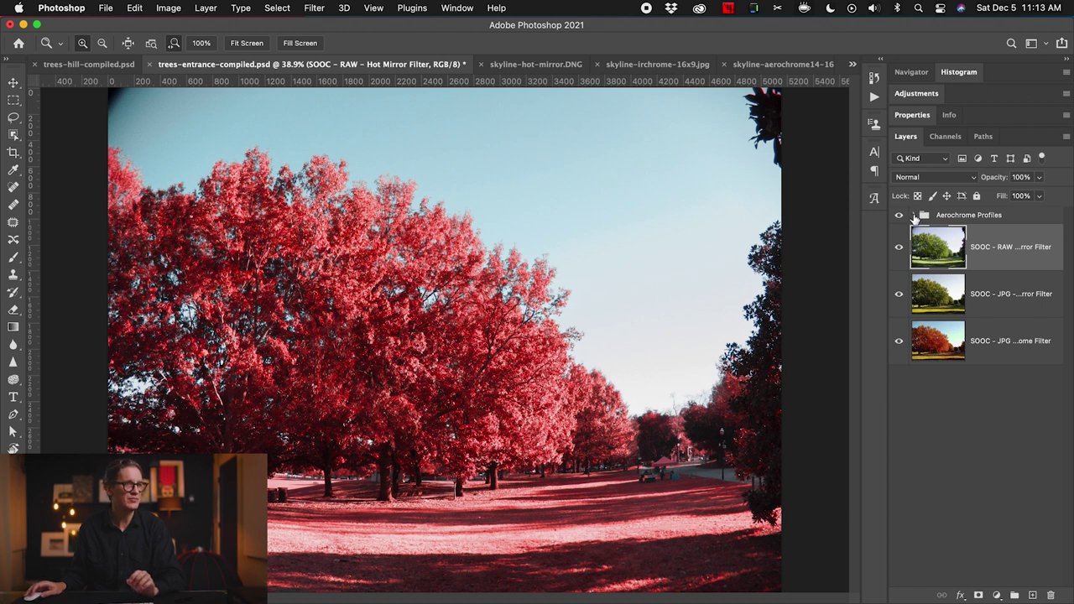
click(914, 215)
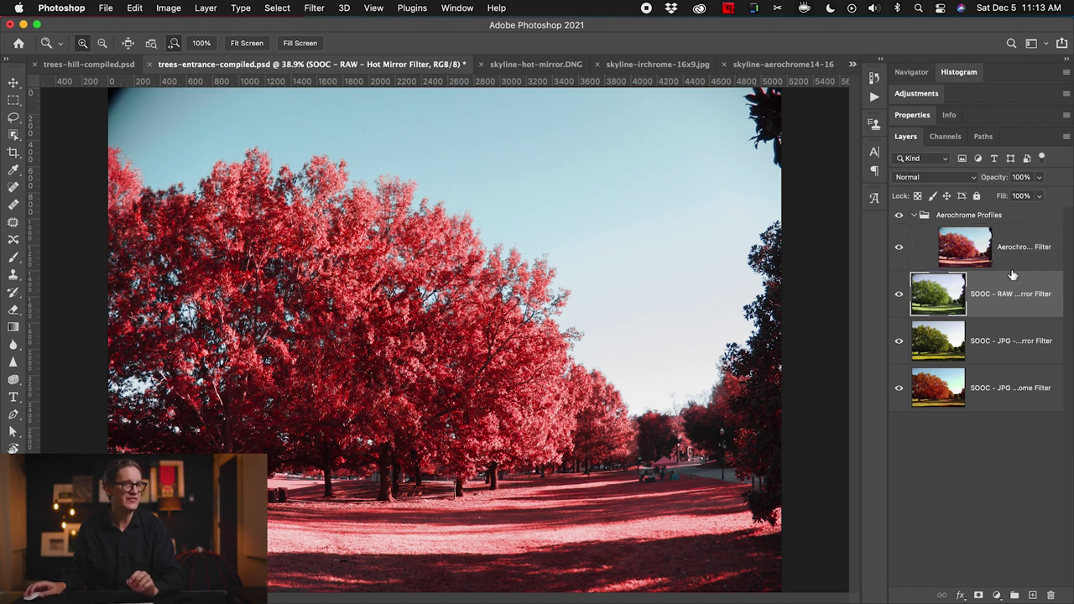
click(913, 216)
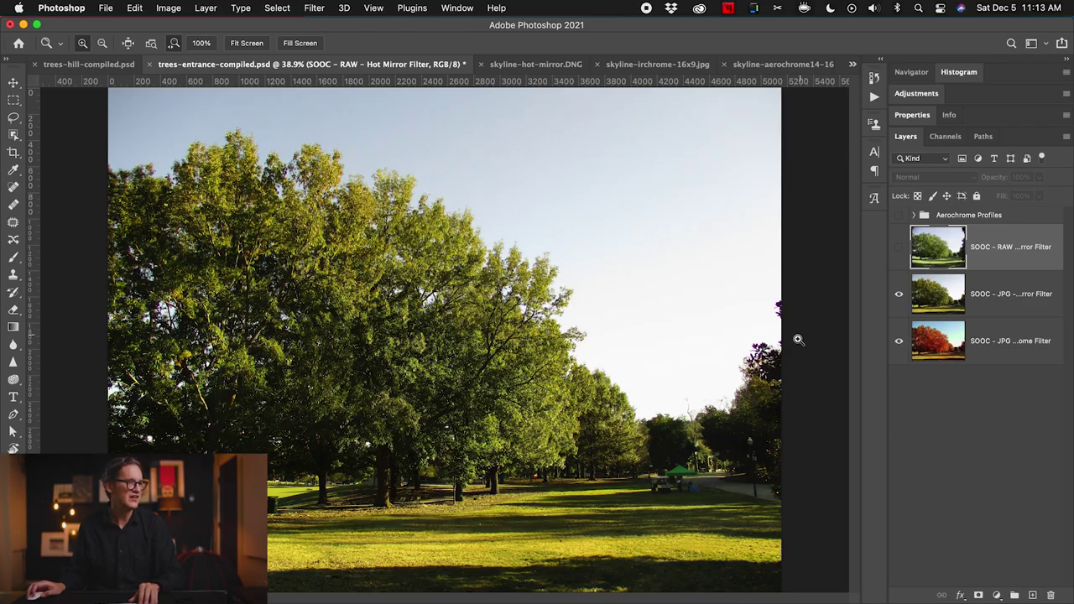
Zoom closely on the green tent, shift around it, then zoom out to 100% and fit the image
drag(688, 475, 547, 313)
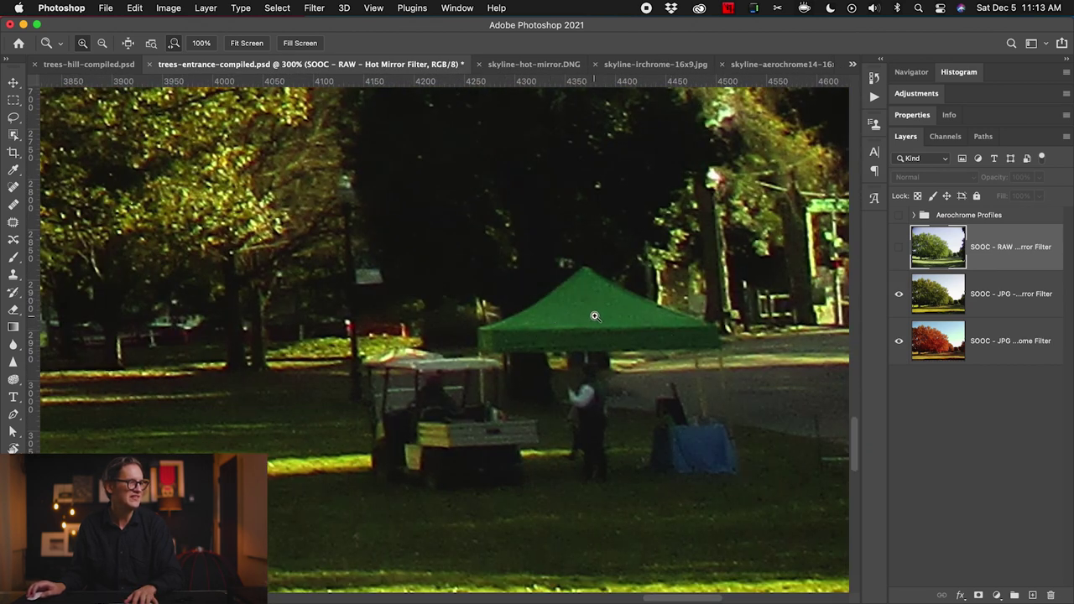
drag(595, 316, 678, 352)
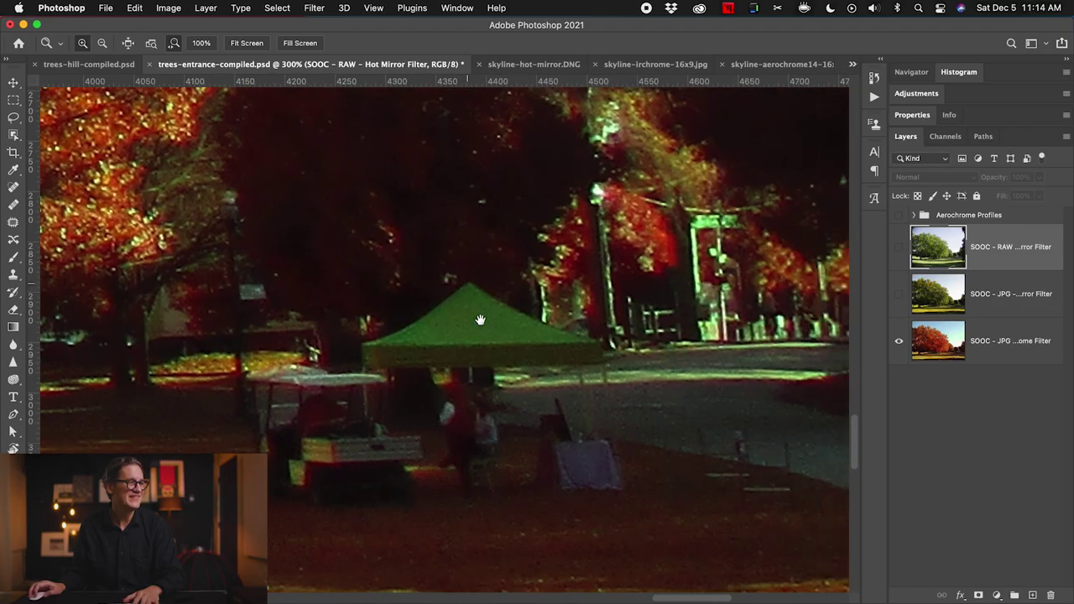
alt+click(424, 333)
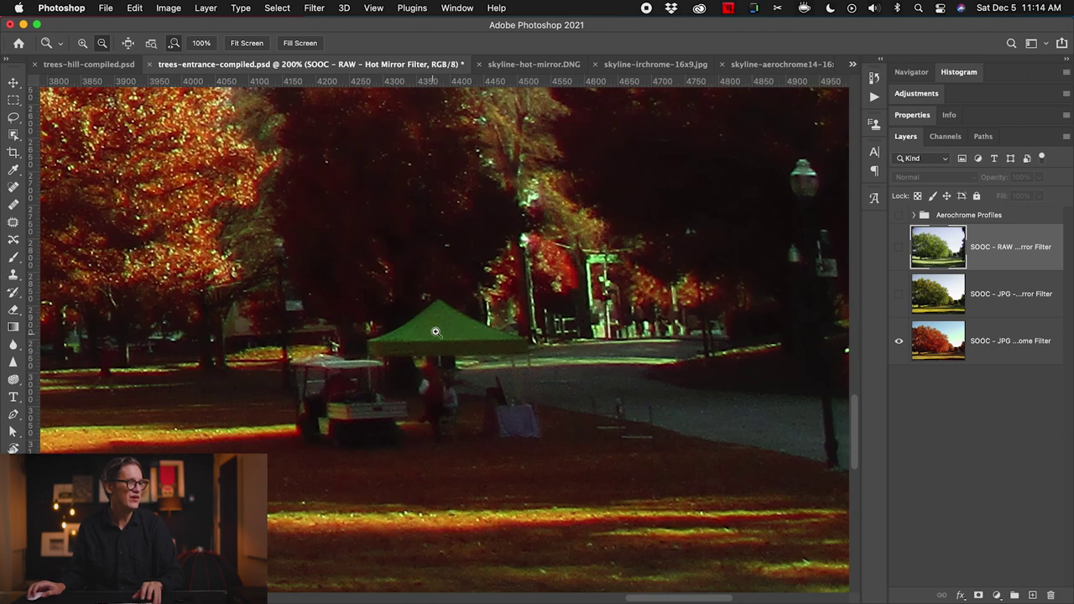
alt+click(299, 312)
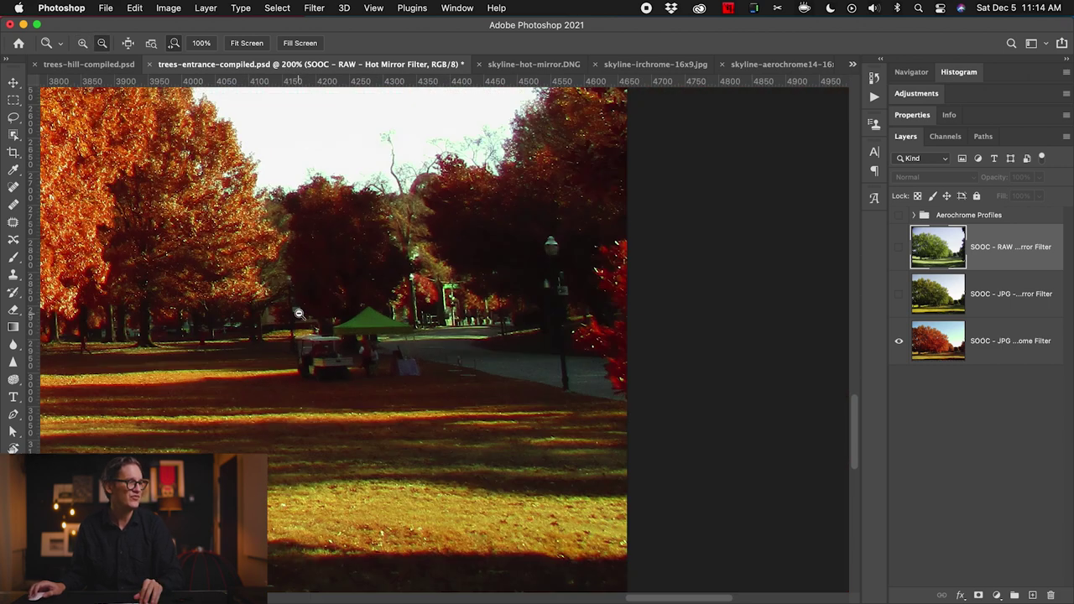
key(super+0)
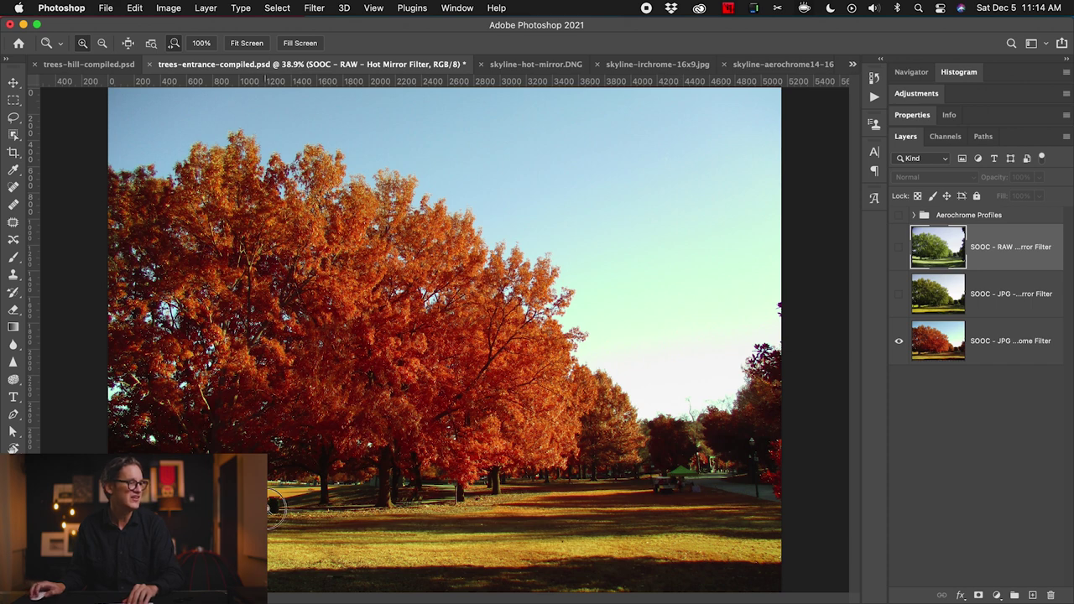
Zoom in on the trash cans, then zoom back out to the whole image
drag(277, 507, 353, 370)
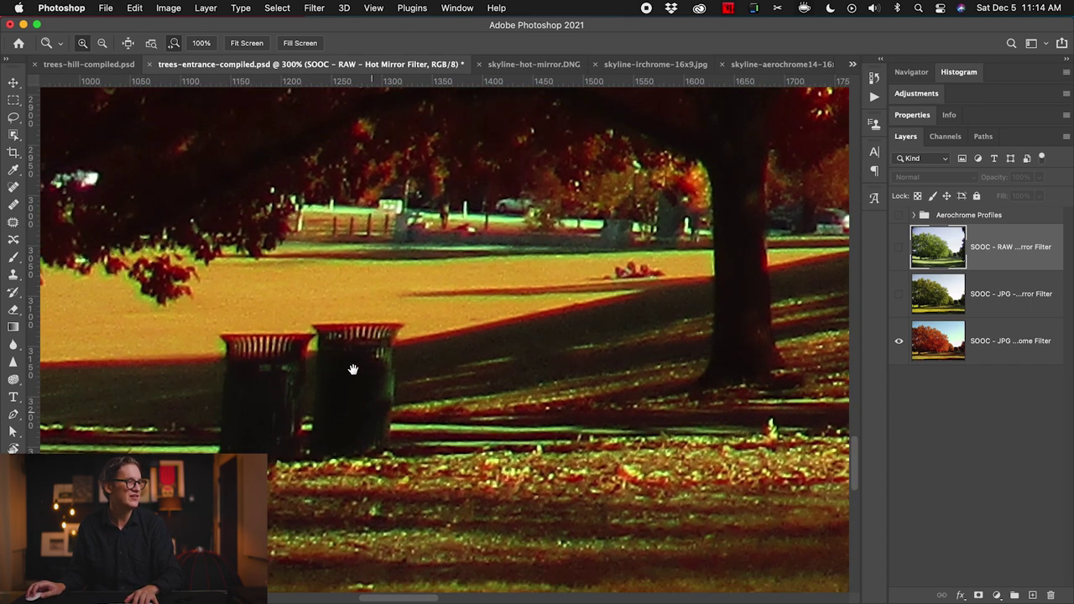
alt+click(659, 328)
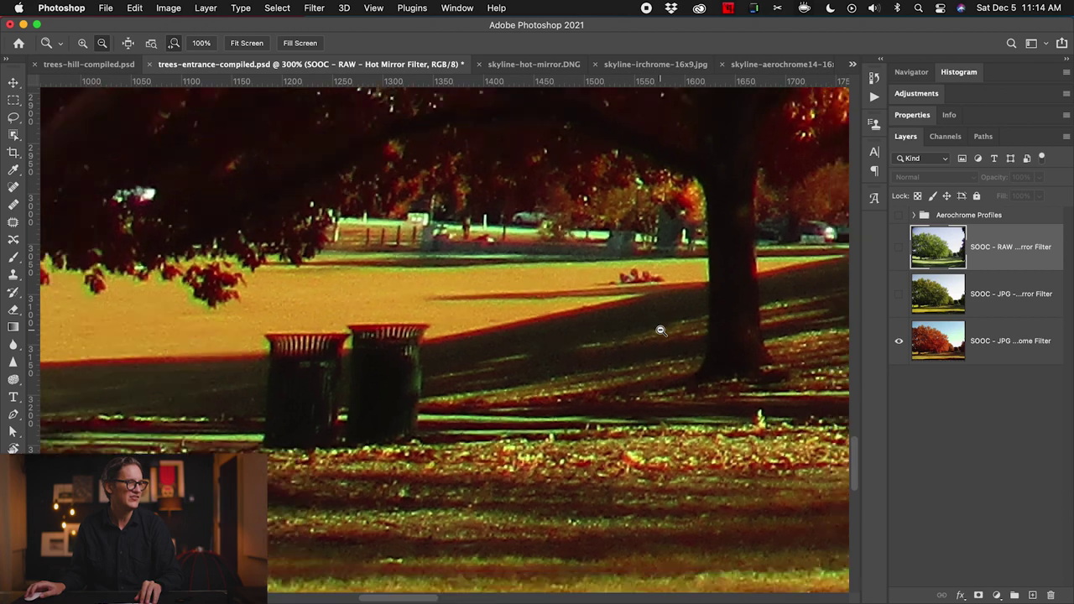
alt+click(667, 336)
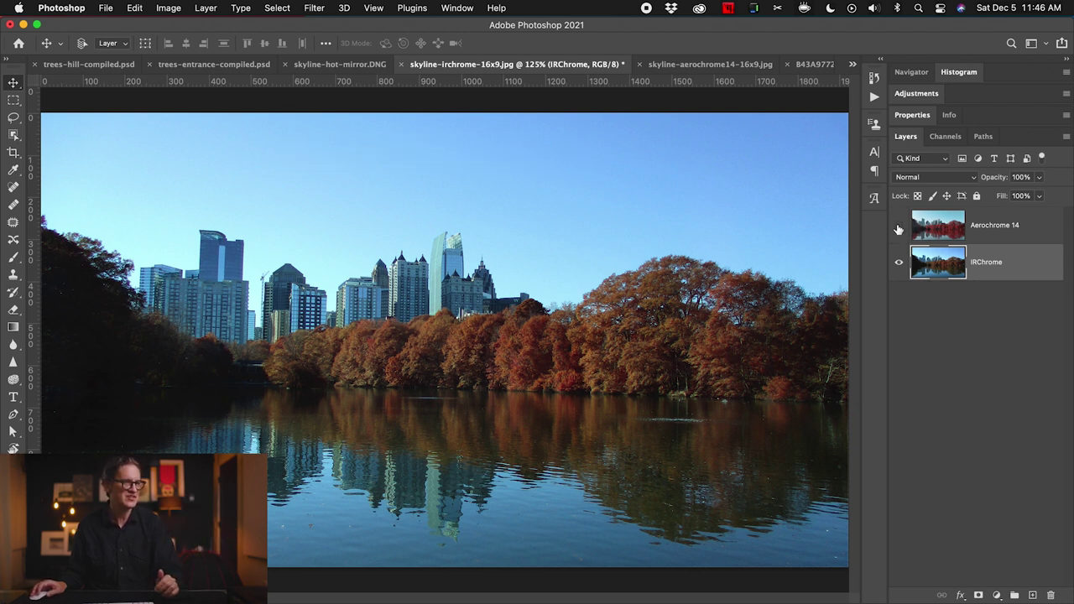
Select the Aerochrome 14 layer and toggle it against IRChrome repeatedly, leaving the red version visible
click(899, 225)
click(988, 239)
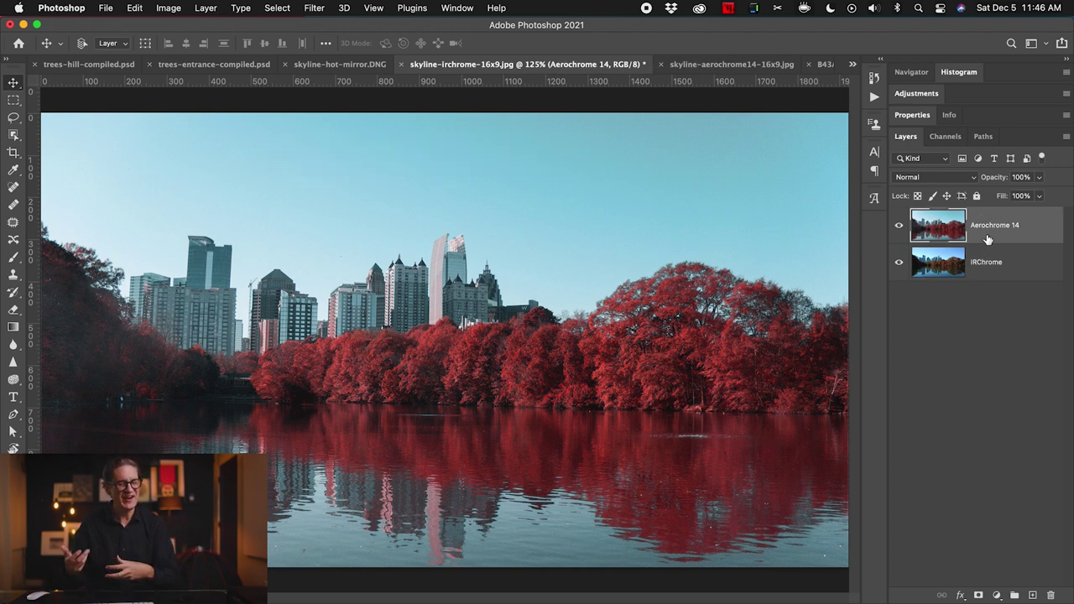
click(899, 227)
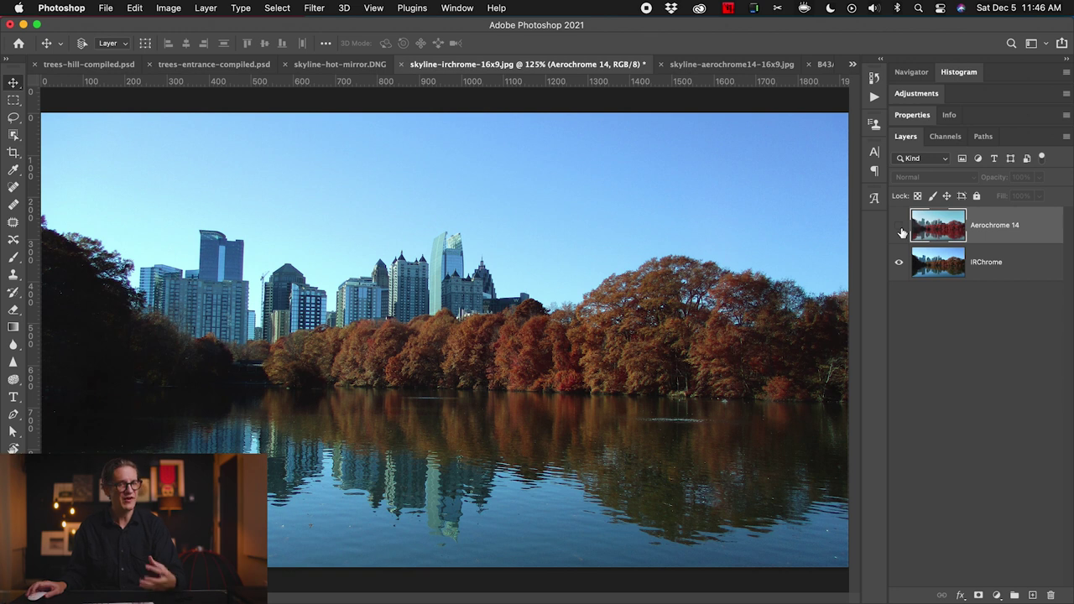
click(901, 228)
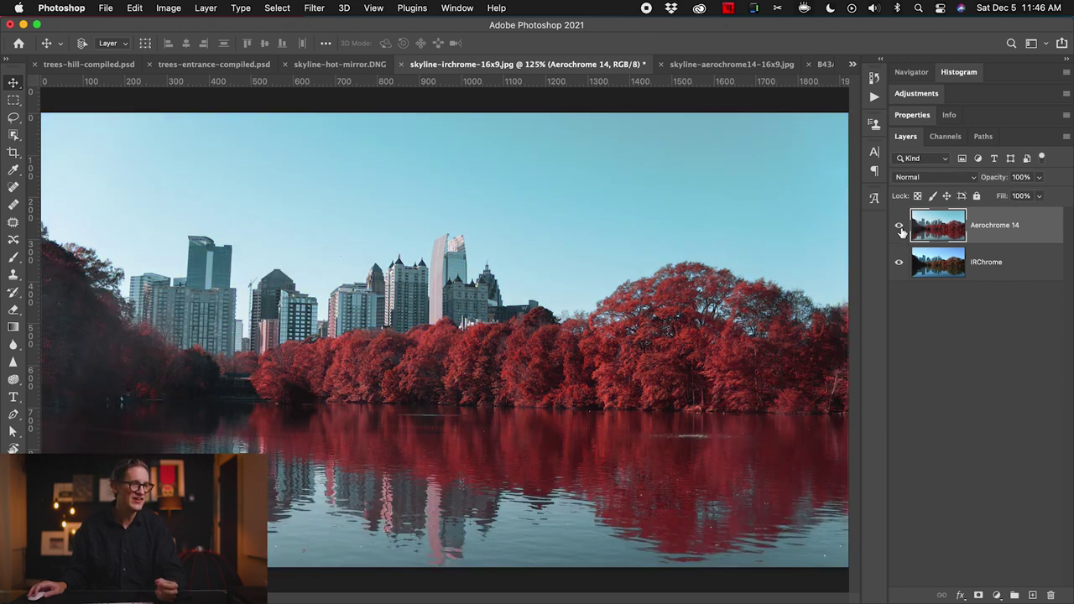
click(900, 228)
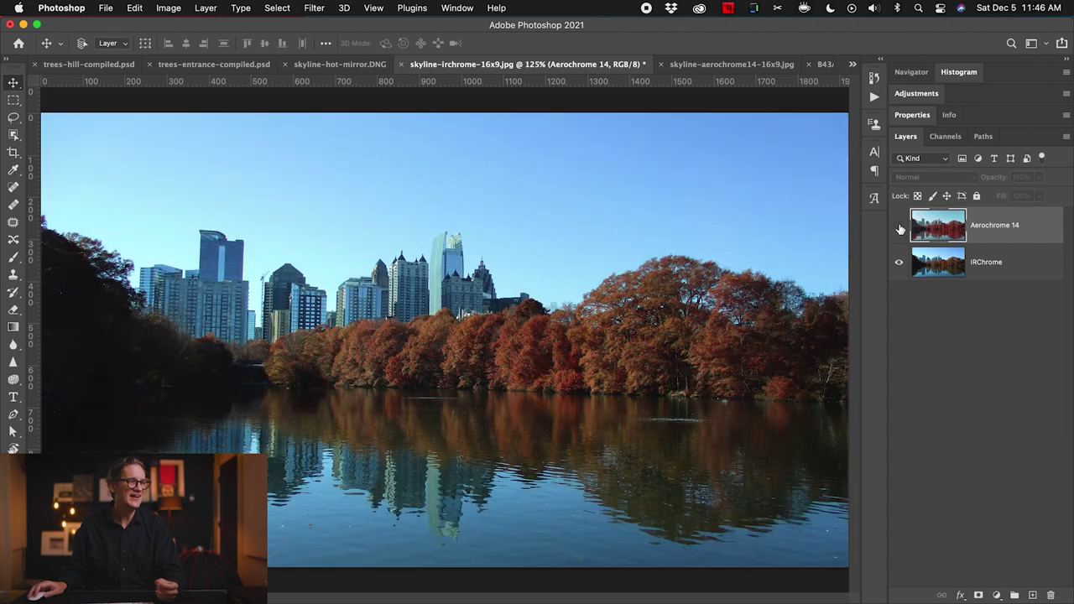
click(900, 228)
click(900, 228)
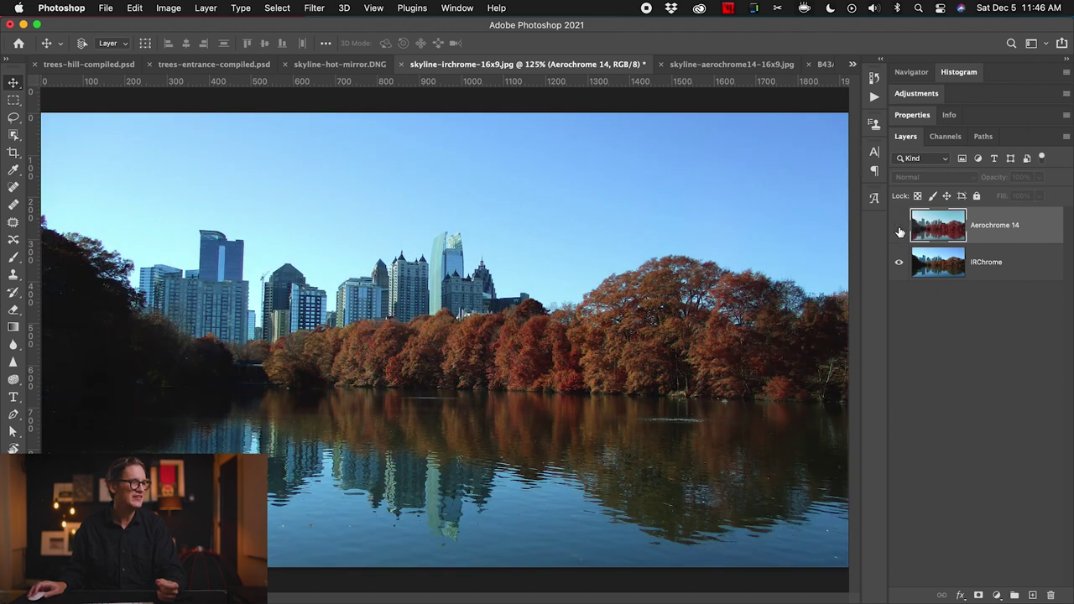
click(900, 229)
click(900, 230)
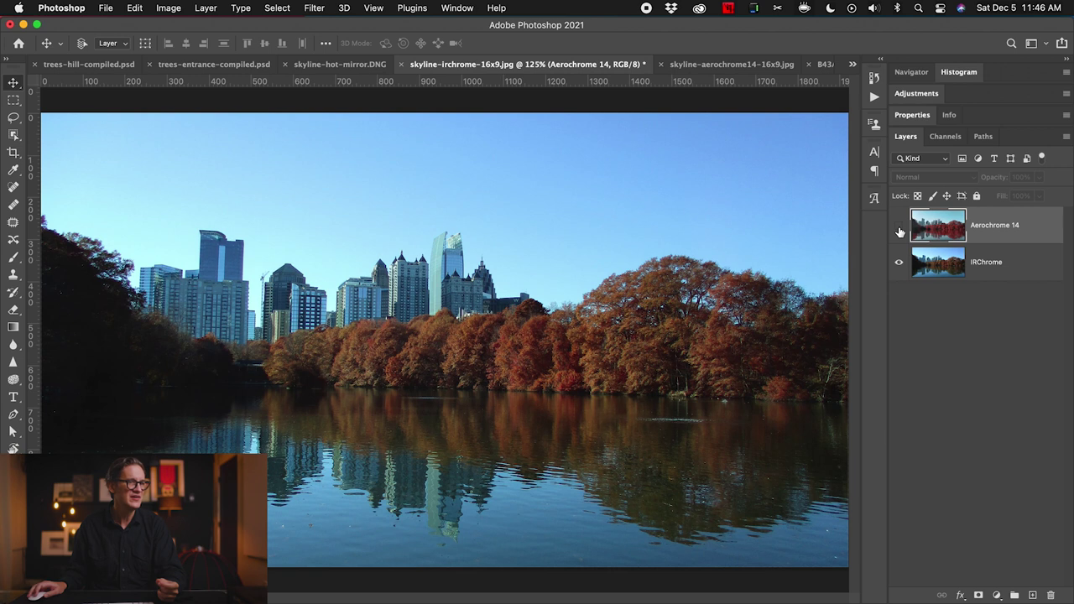
click(900, 229)
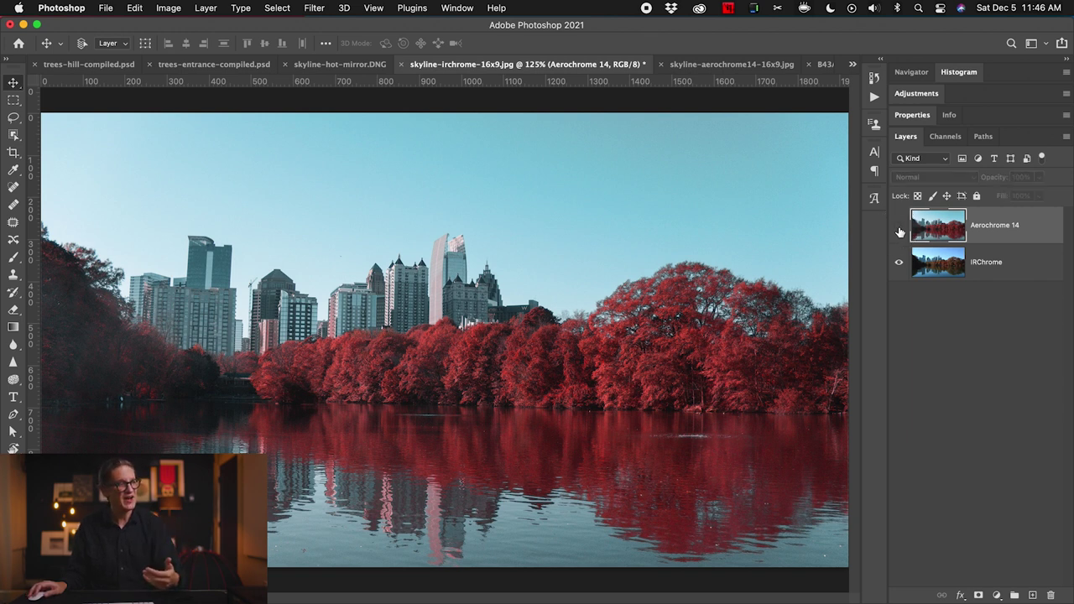
click(899, 228)
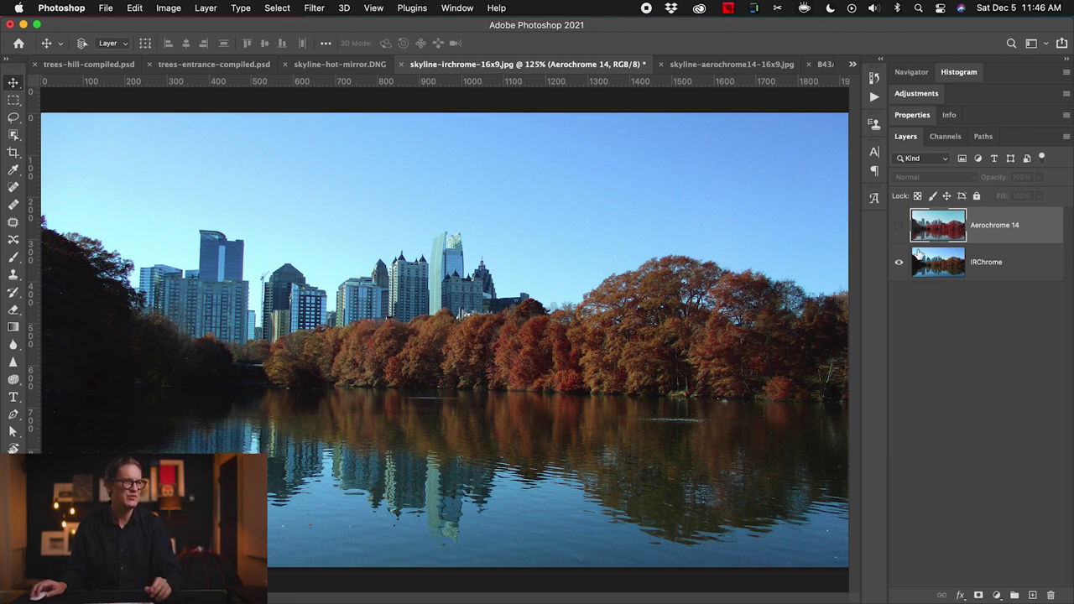
click(899, 226)
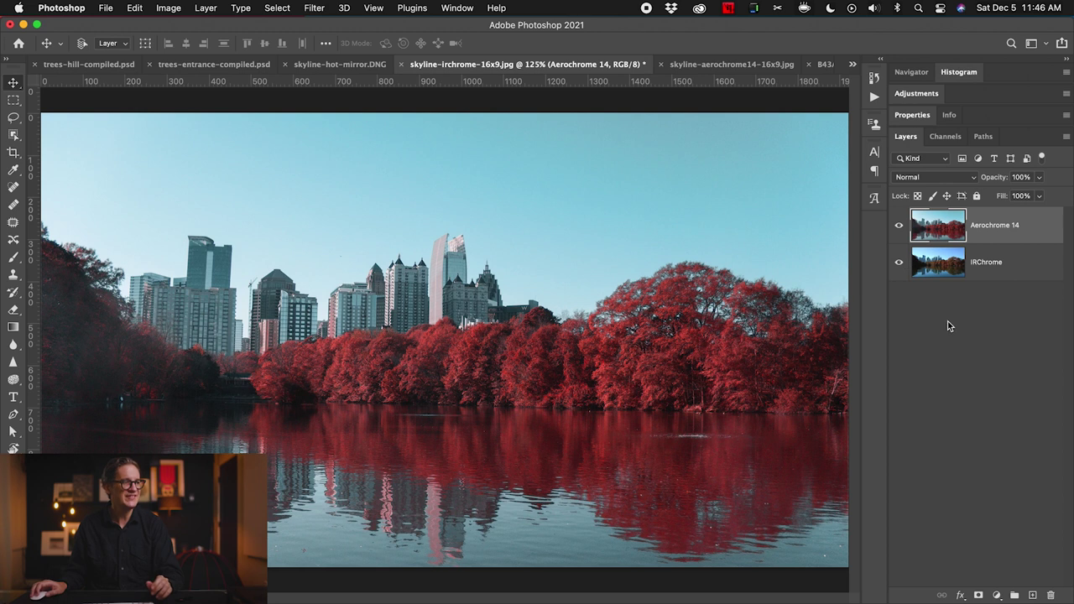